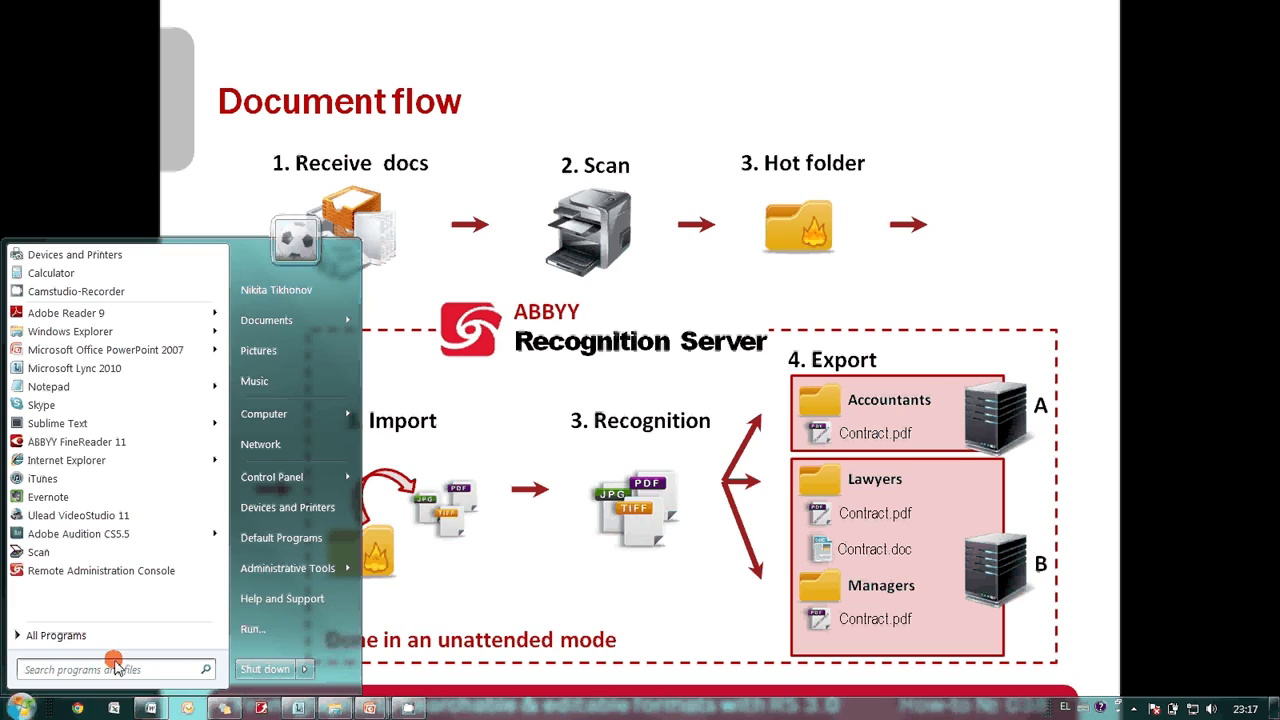
# Launch the Remote Administration Console of ABBYY Recognition Server 3.0
pyautogui.click(106, 632)
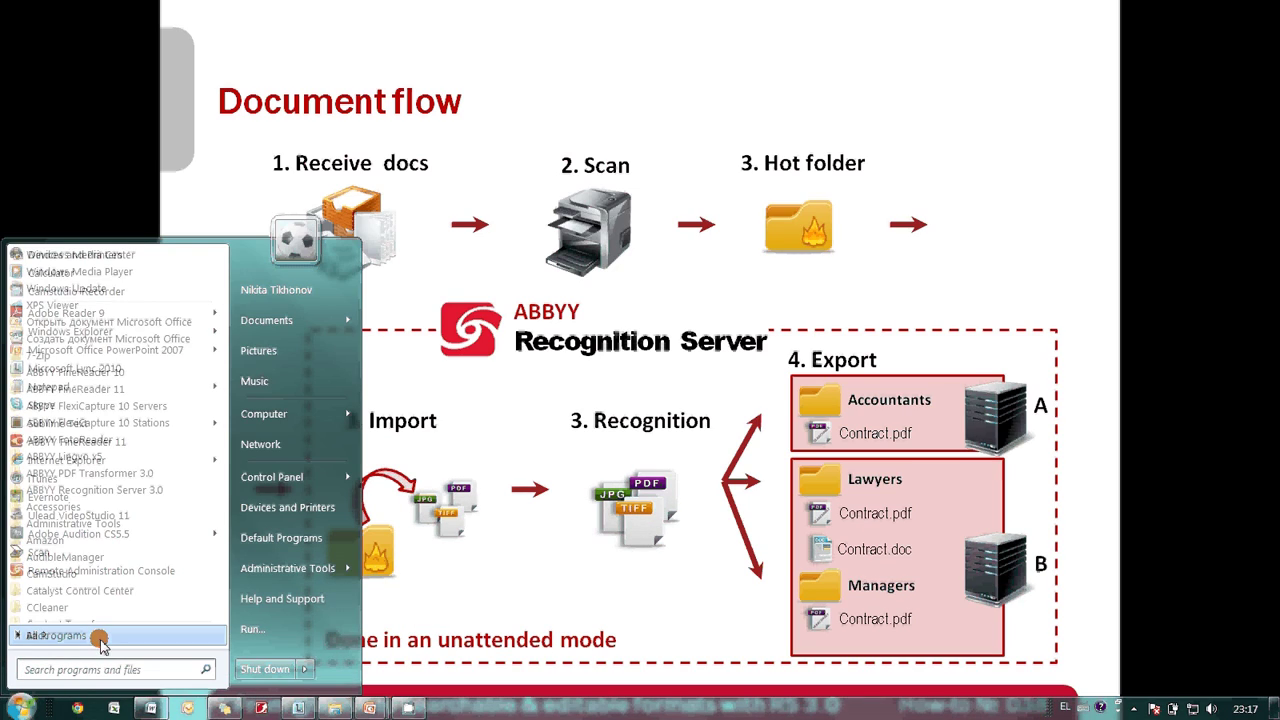
pyautogui.scroll(-5, 201, 397)
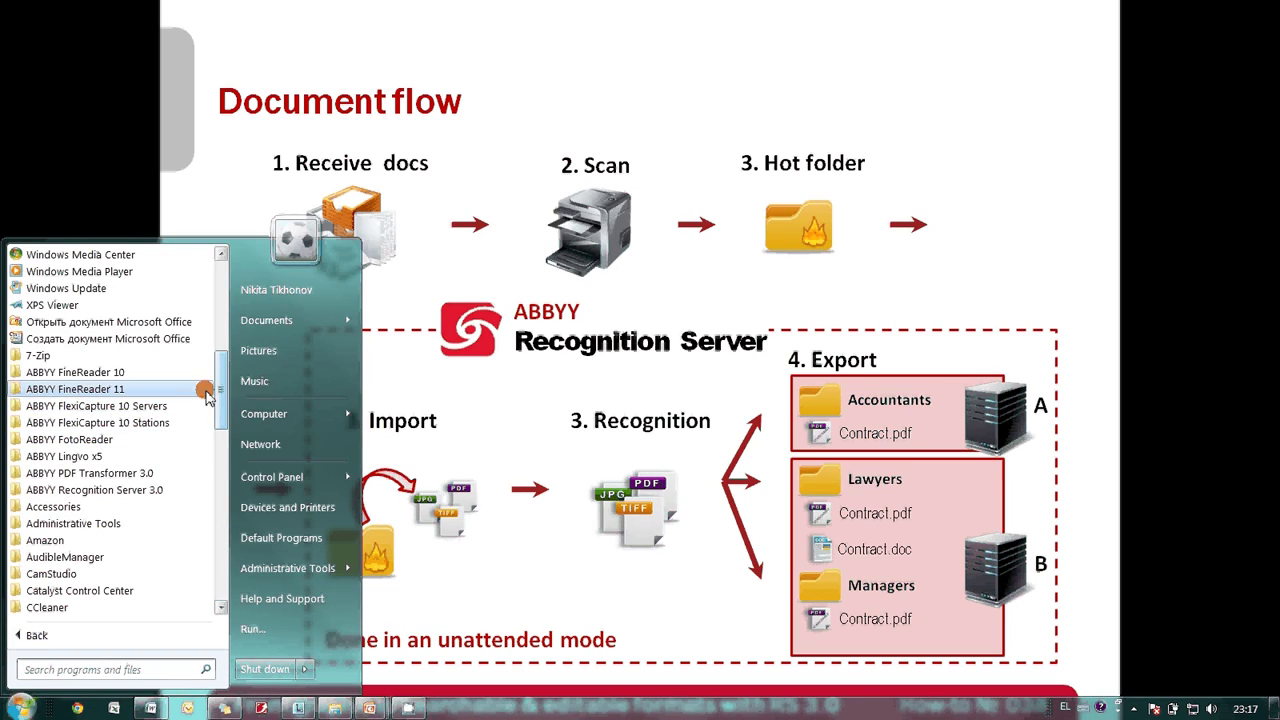
pyautogui.click(140, 489)
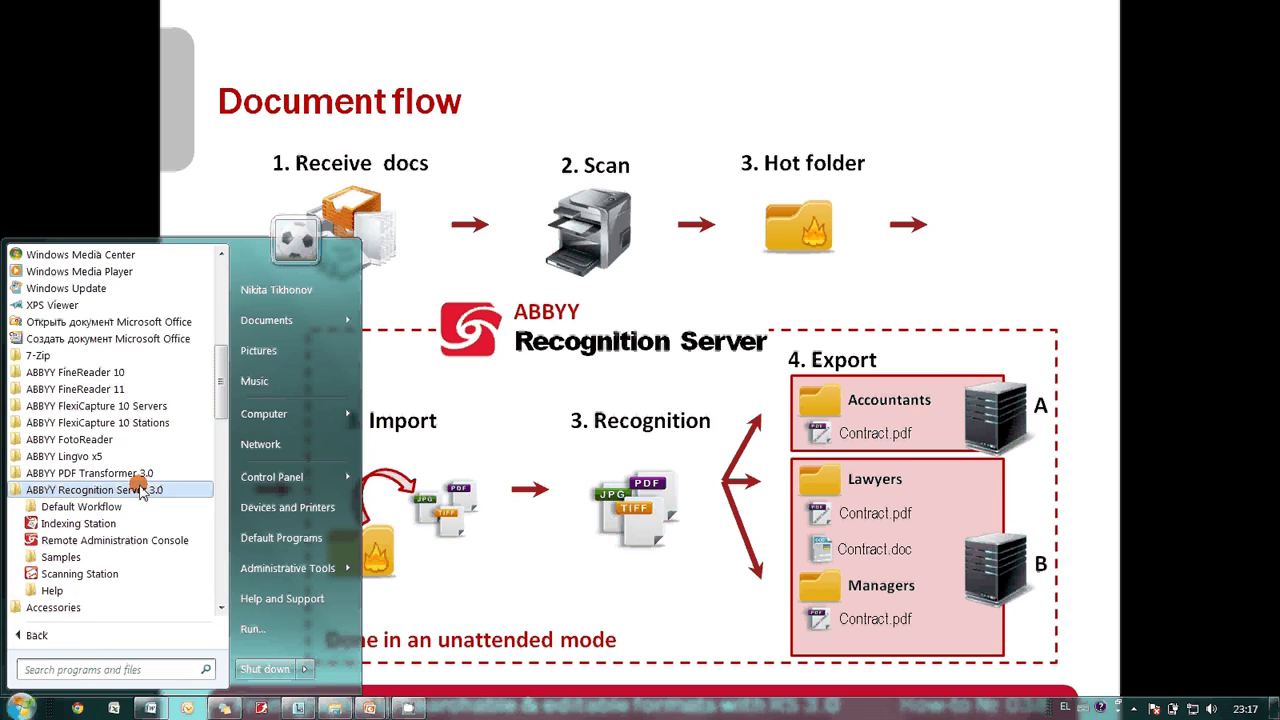
pyautogui.click(130, 541)
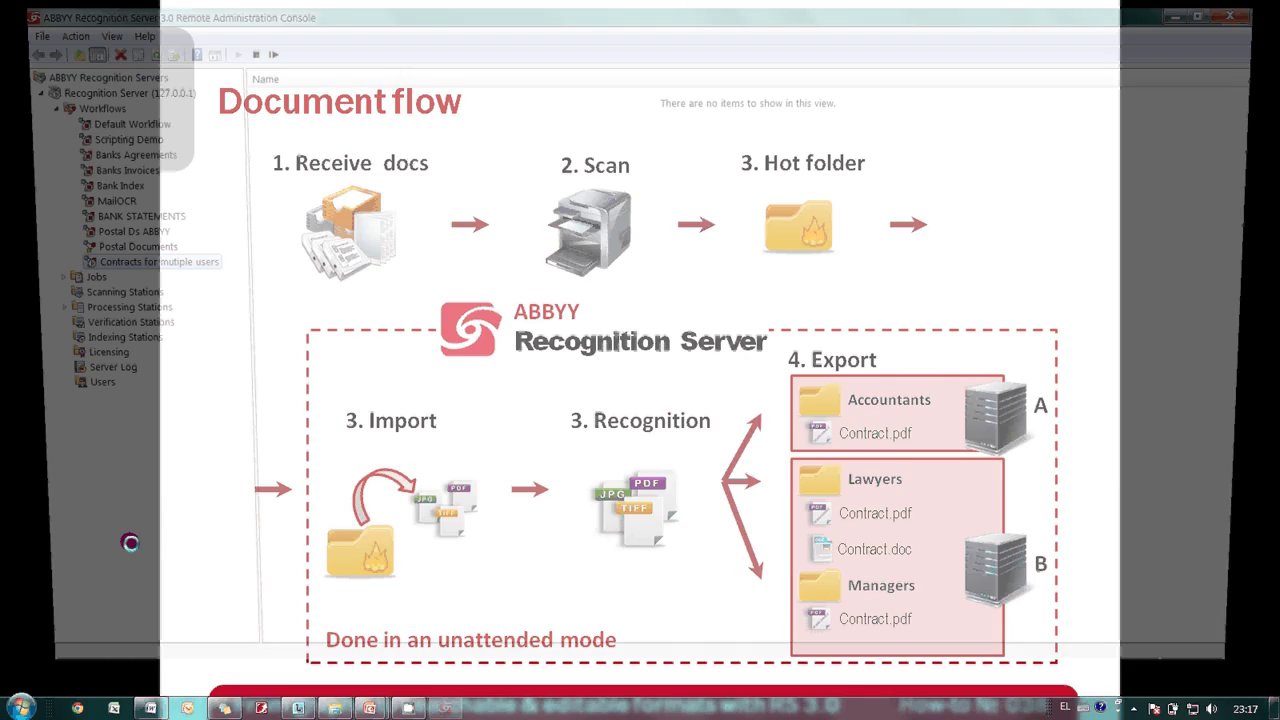
pyautogui.click(130, 543)
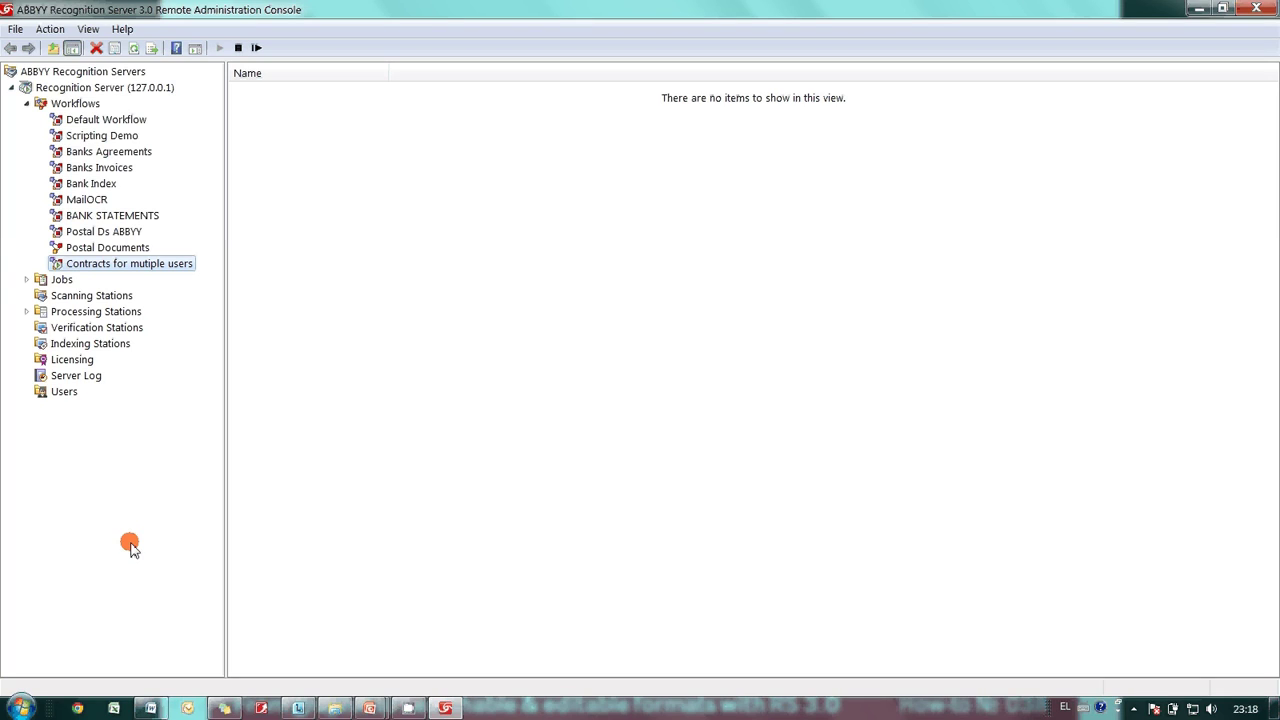
# Open the properties of the "Contracts for mutiple users" workflow and review its image source and input folder
pyautogui.rightClick(150, 265)
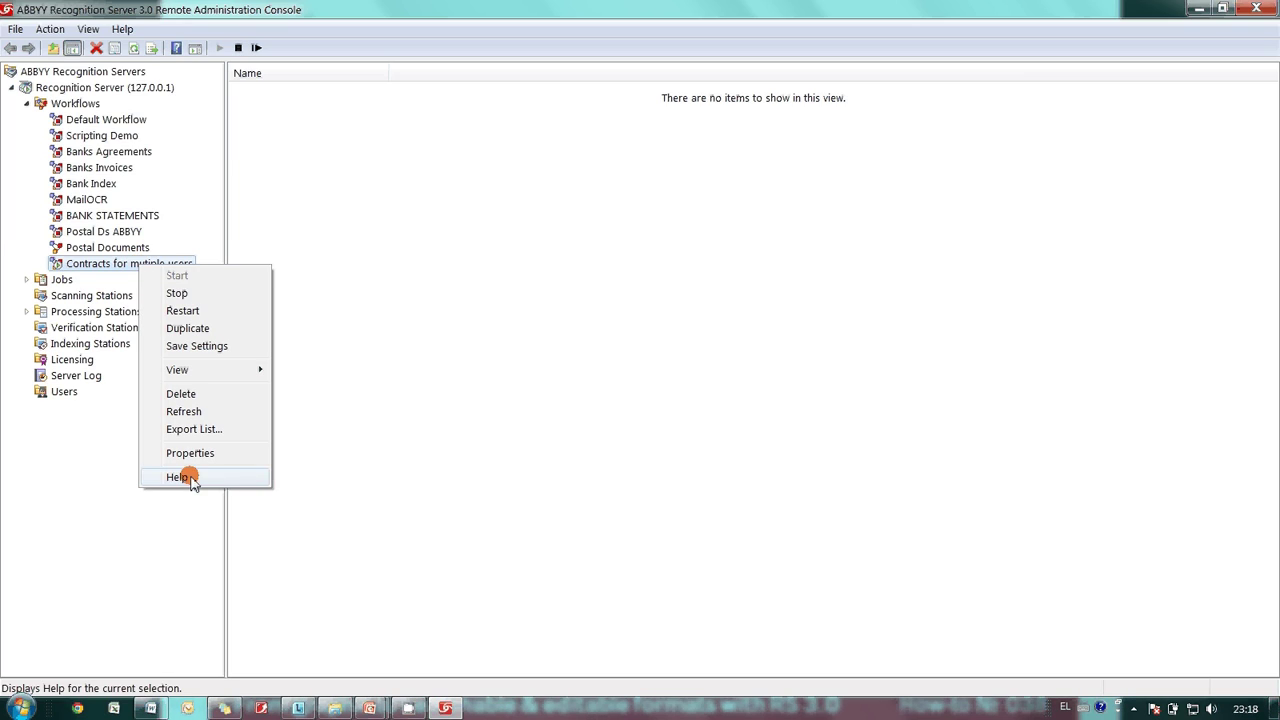
pyautogui.click(193, 453)
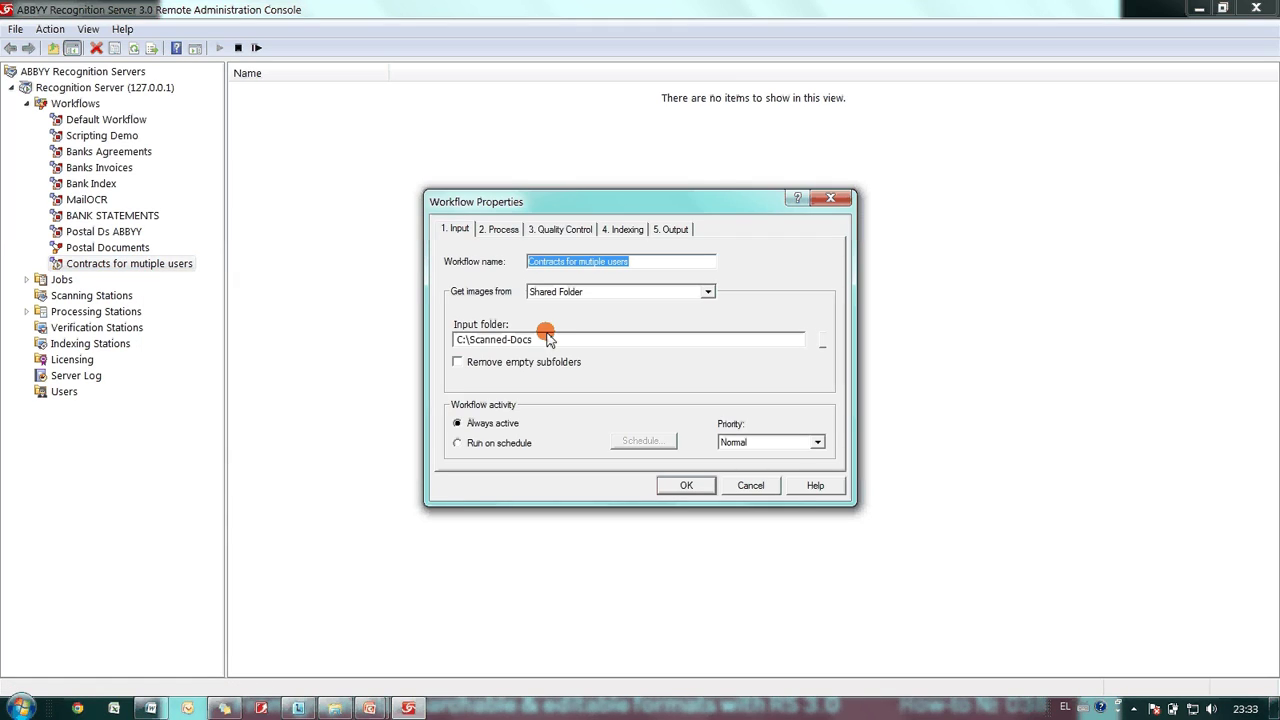
pyautogui.click(540, 340)
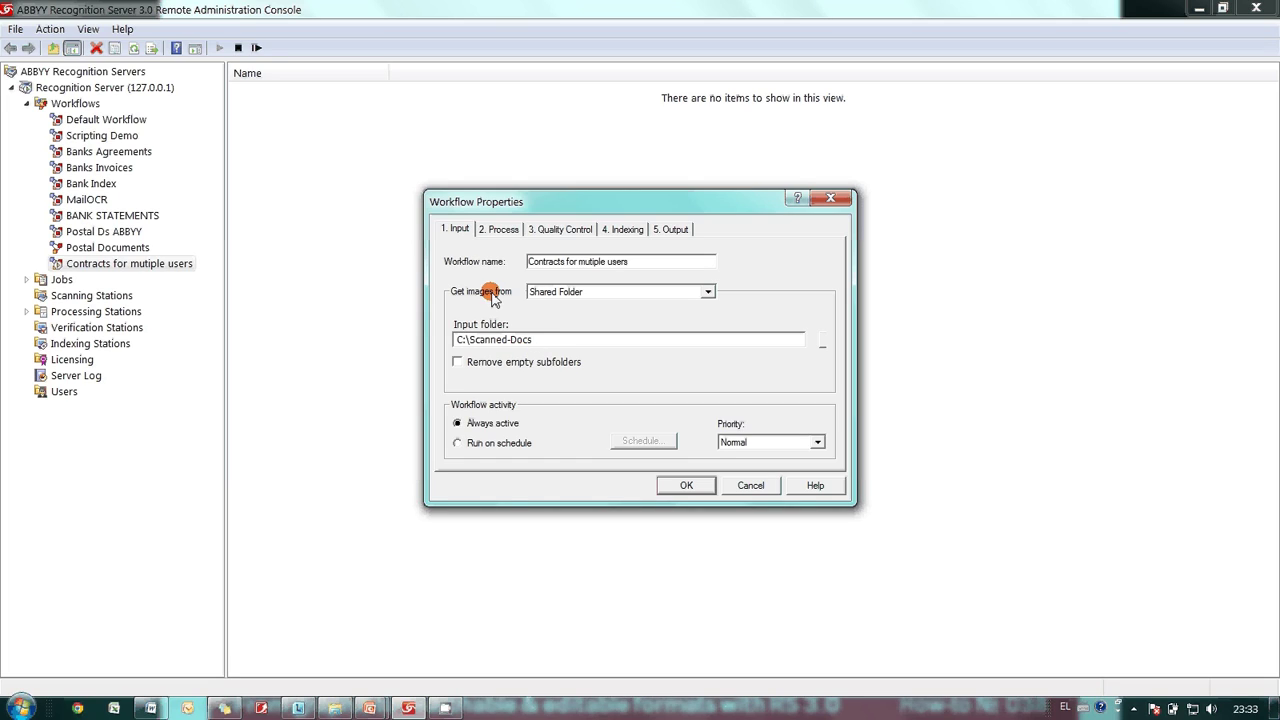
# Review the workflow's processing settings, checking which document languages are selected for recognition
pyautogui.click(503, 230)
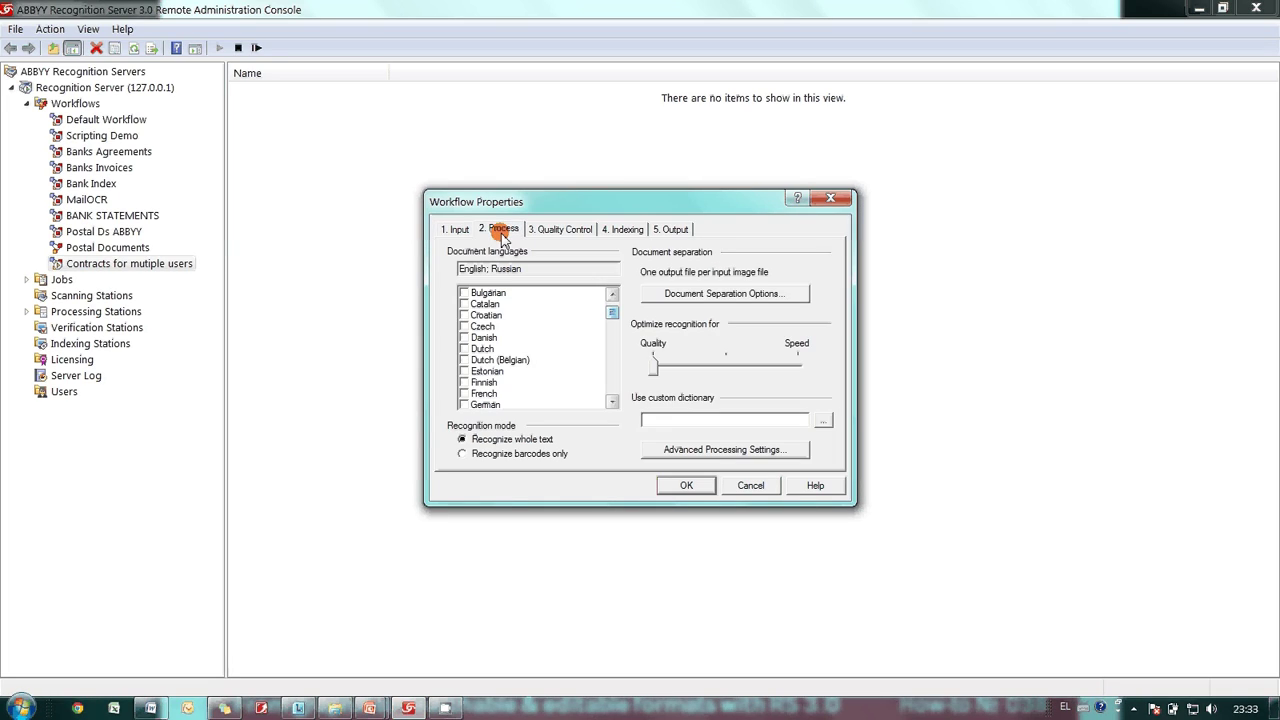
pyautogui.click(611, 310)
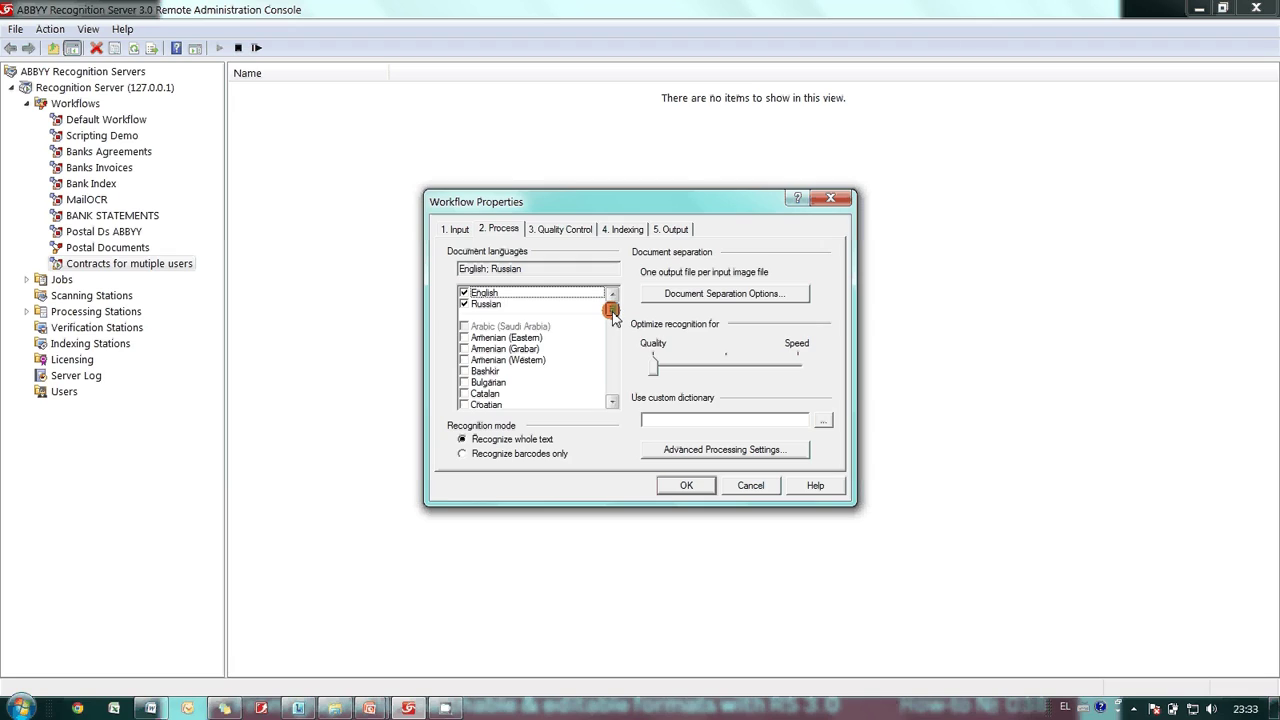
pyautogui.moveTo(613, 316)
pyautogui.mouseDown()
pyautogui.moveTo(617, 397)
pyautogui.moveTo(617, 312)
pyautogui.mouseUp()
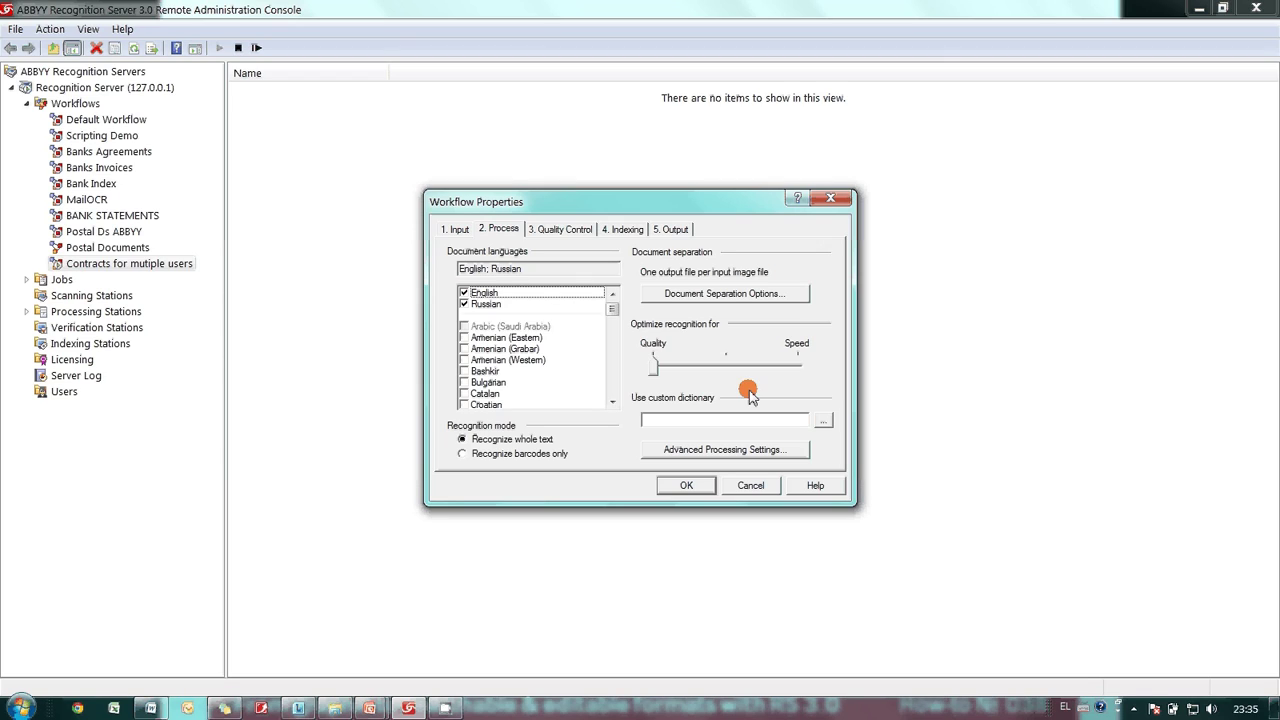
# Review the workflow's output formats and destination folders for the accountants, lawyers and managers
pyautogui.click(676, 229)
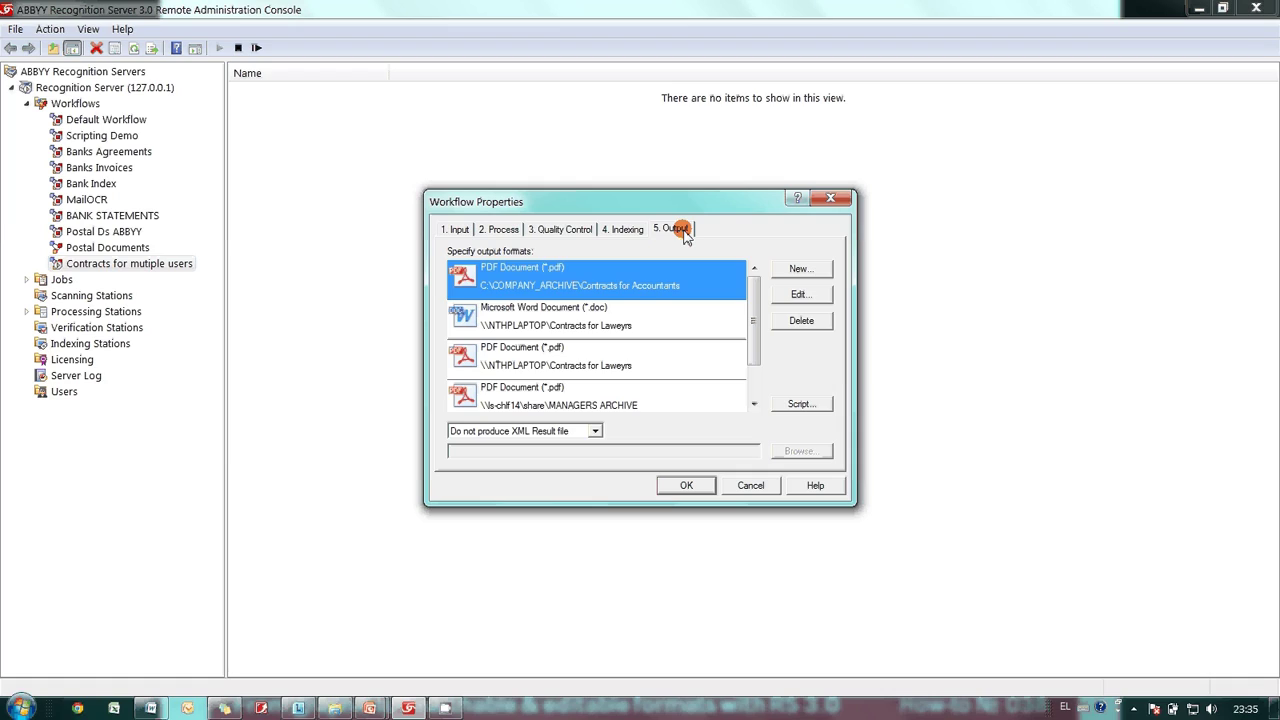
pyautogui.click(557, 287)
pyautogui.click(597, 330)
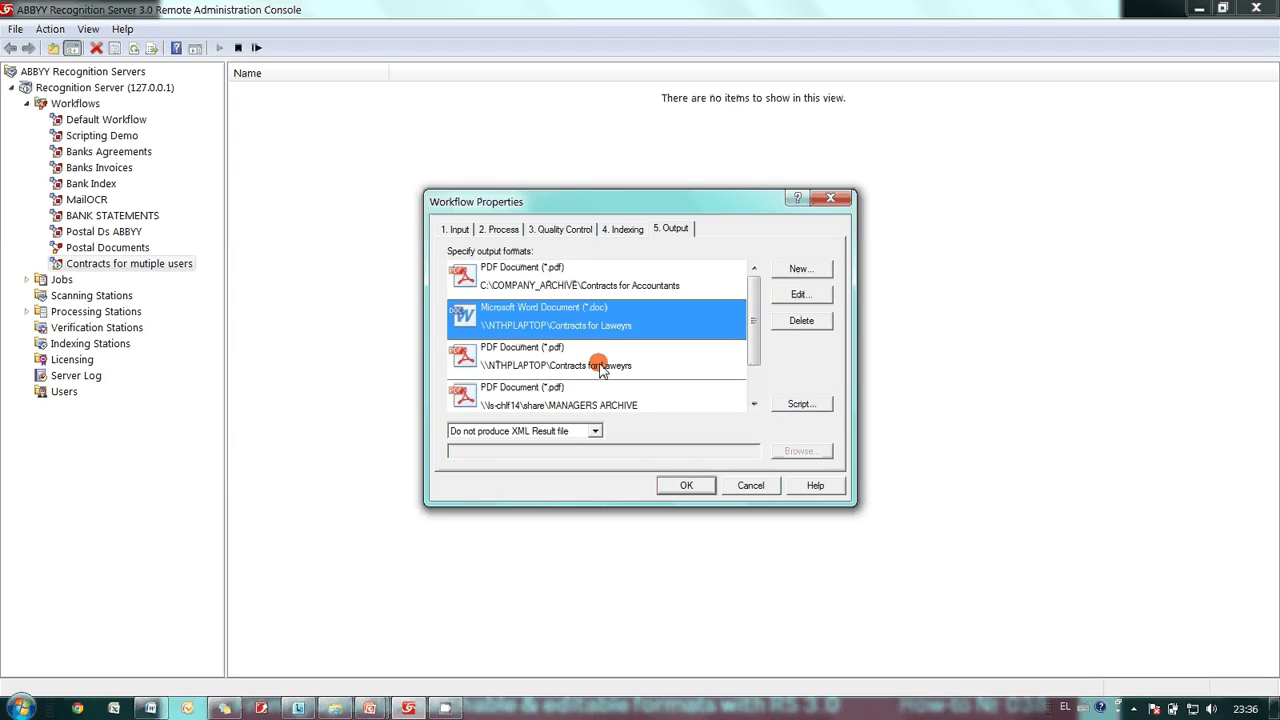
pyautogui.click(600, 368)
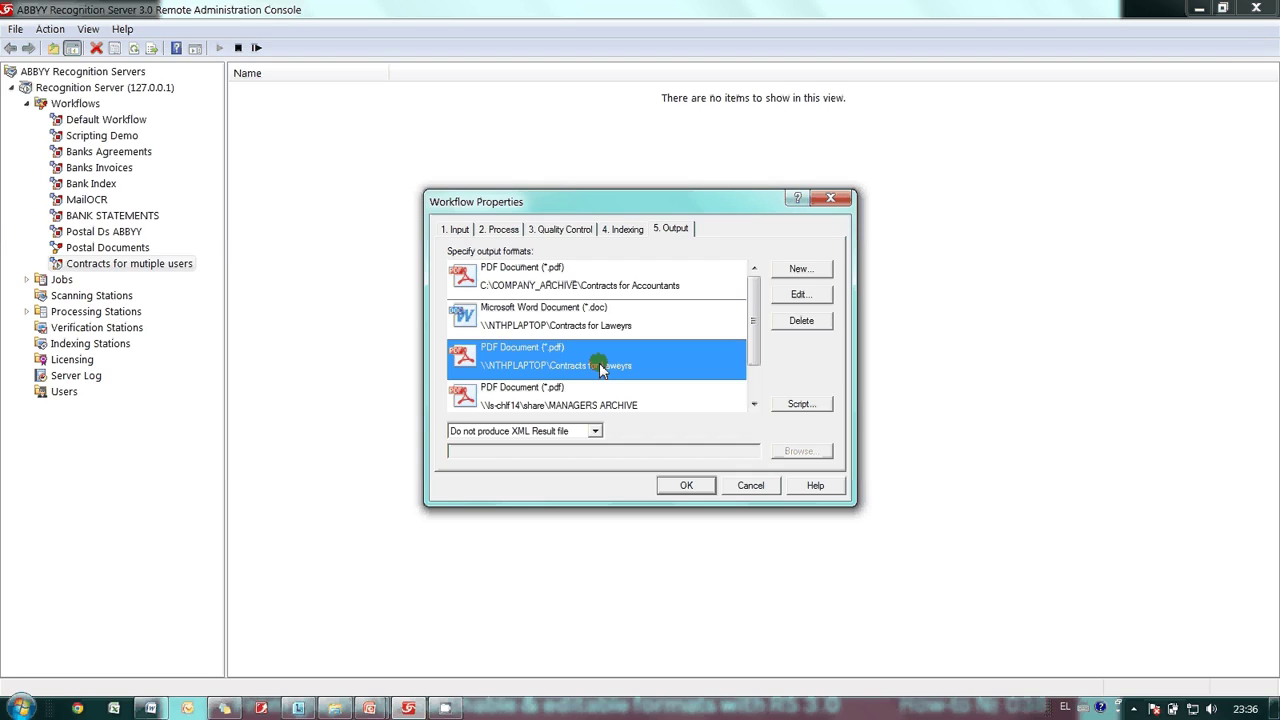
pyautogui.click(600, 333)
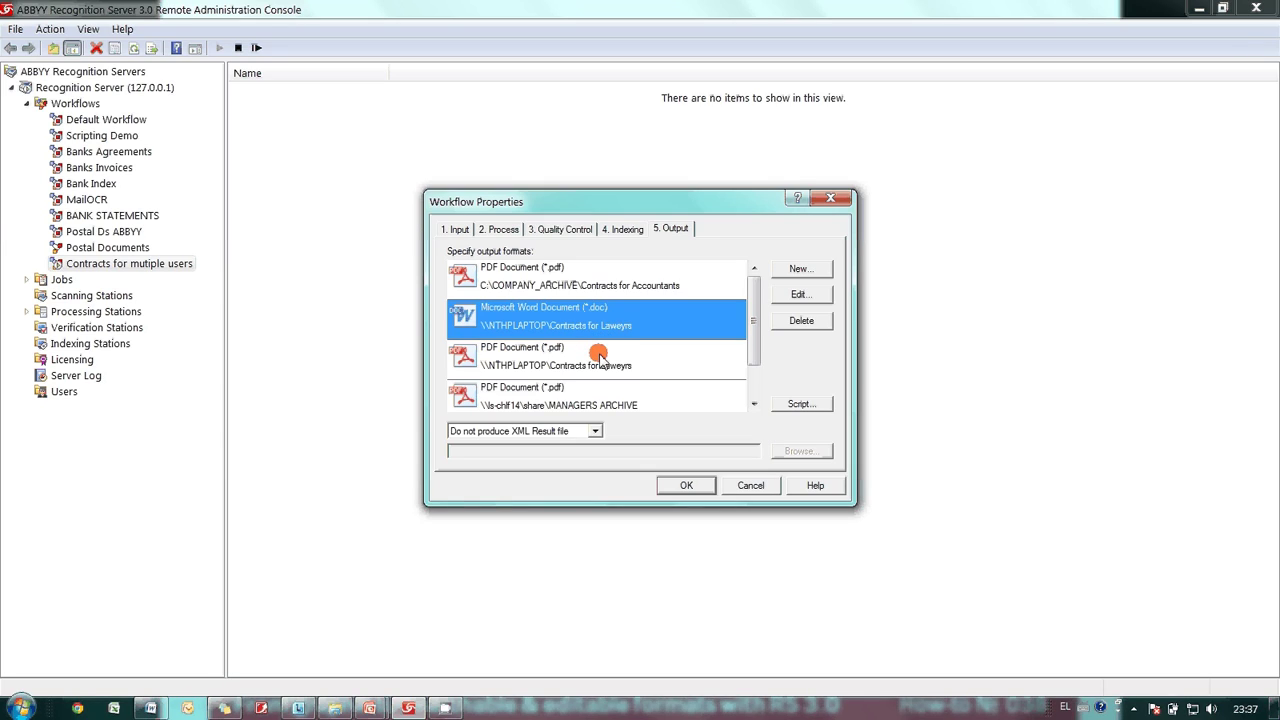
pyautogui.click(600, 360)
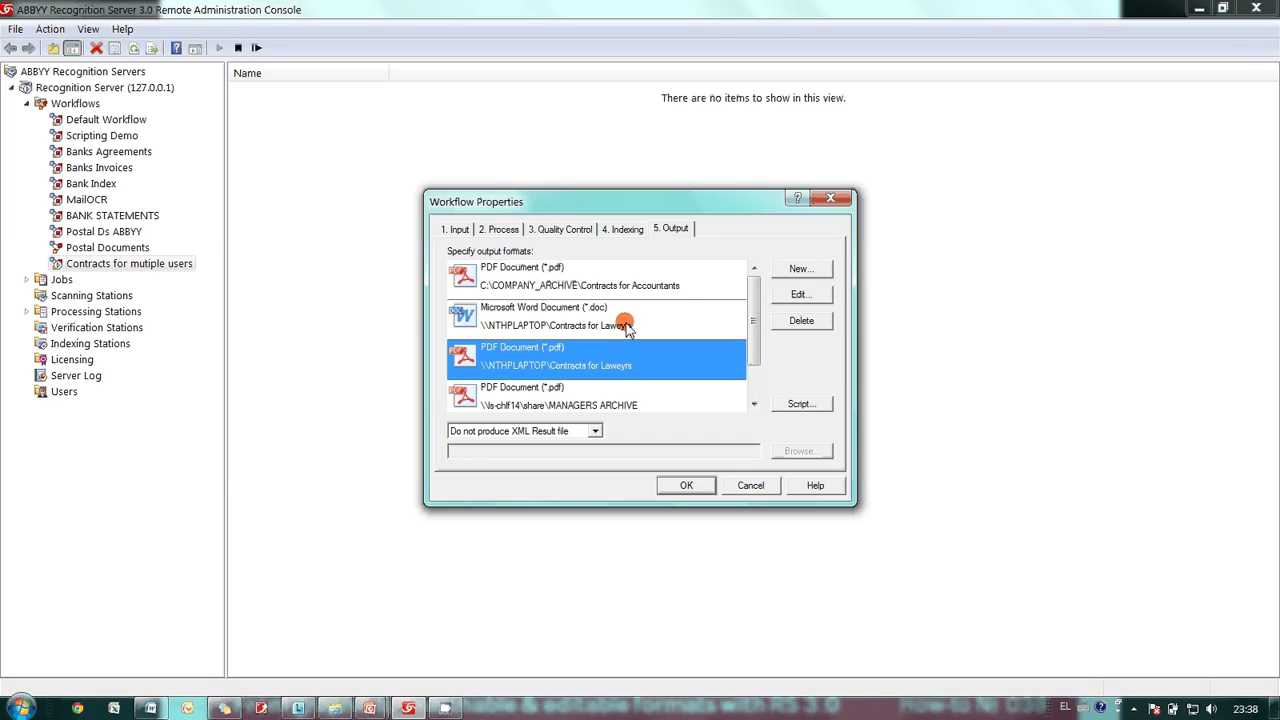
pyautogui.click(598, 395)
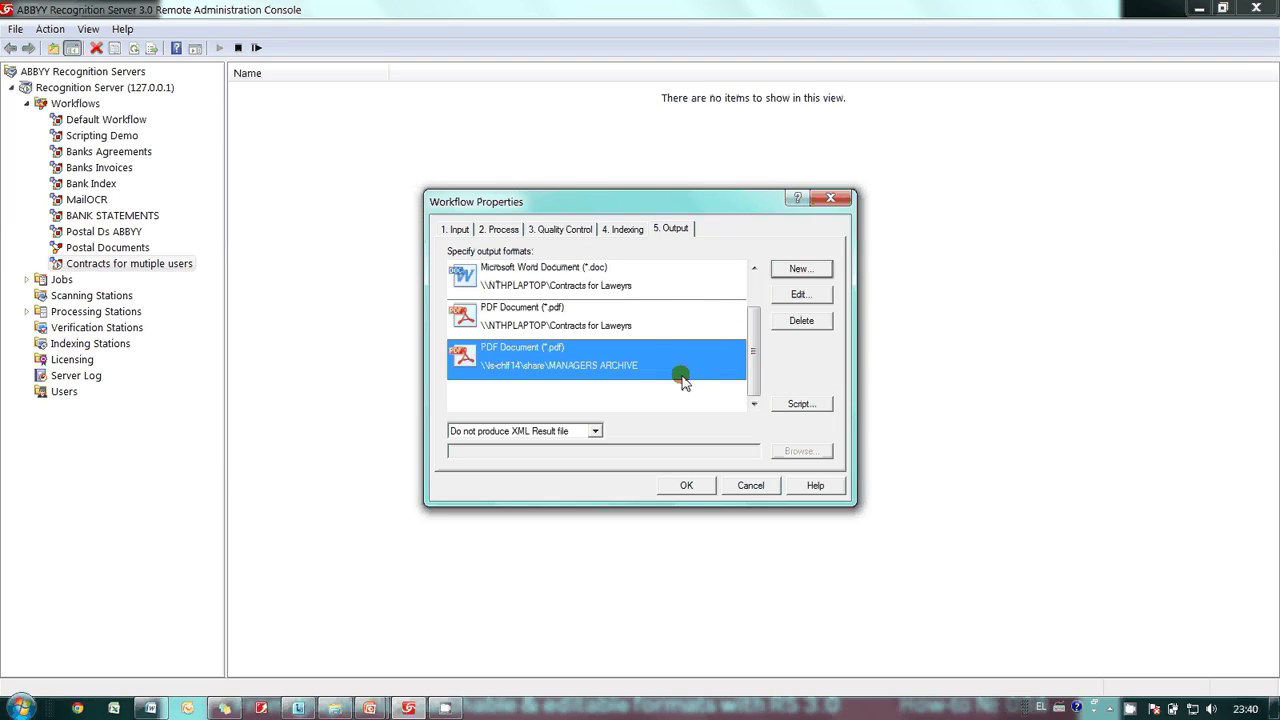
# Examine the file formats available for an additional workflow output and close the workflow properties
pyautogui.click(799, 269)
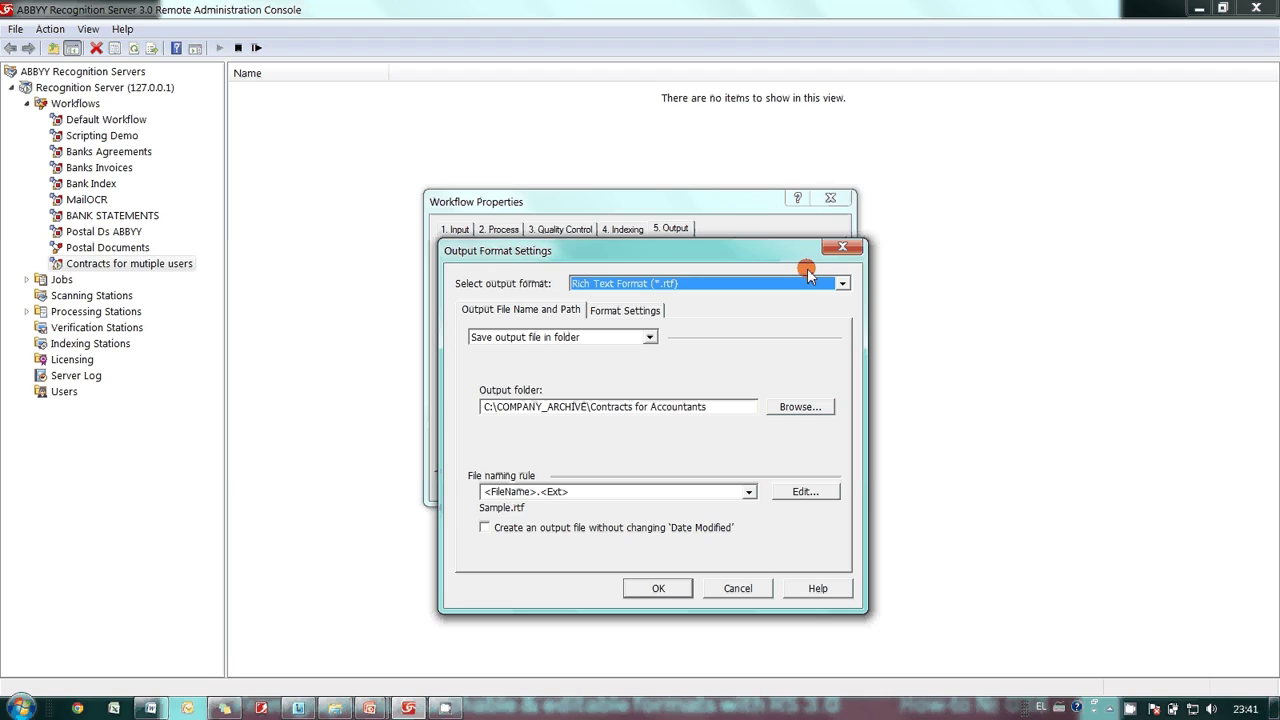
pyautogui.click(798, 288)
pyautogui.click(799, 288)
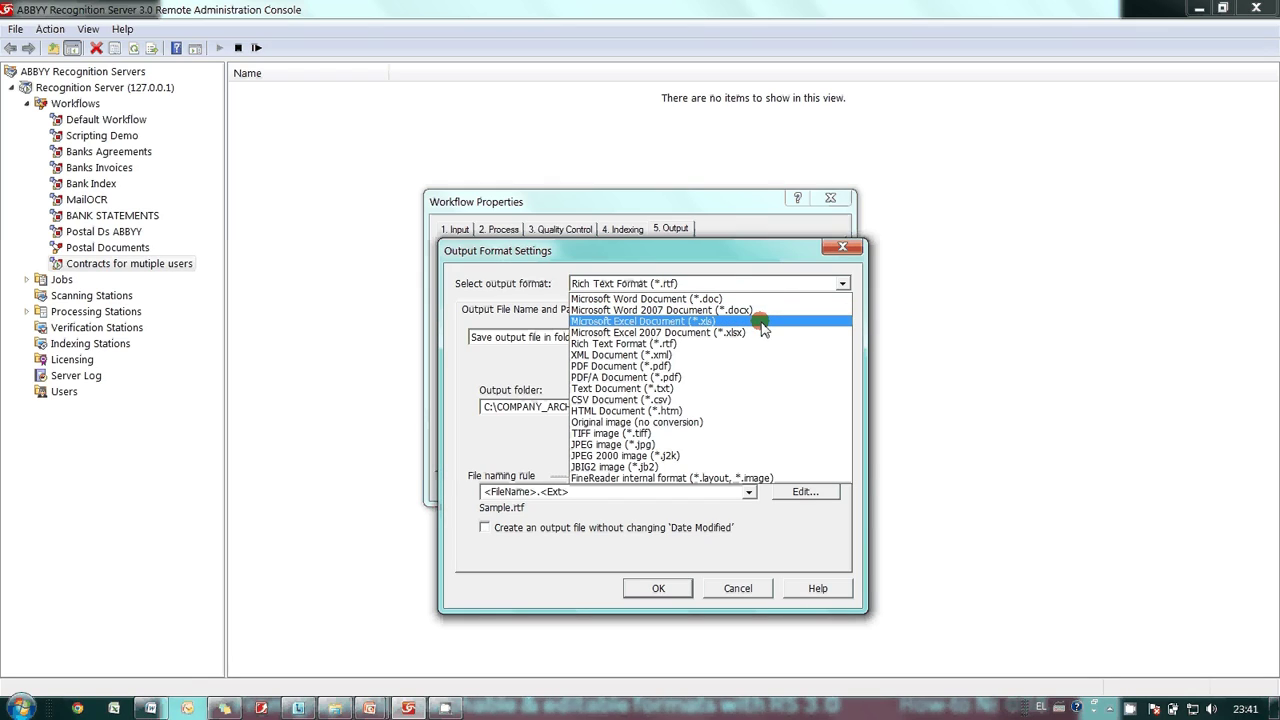
pyautogui.click(716, 410)
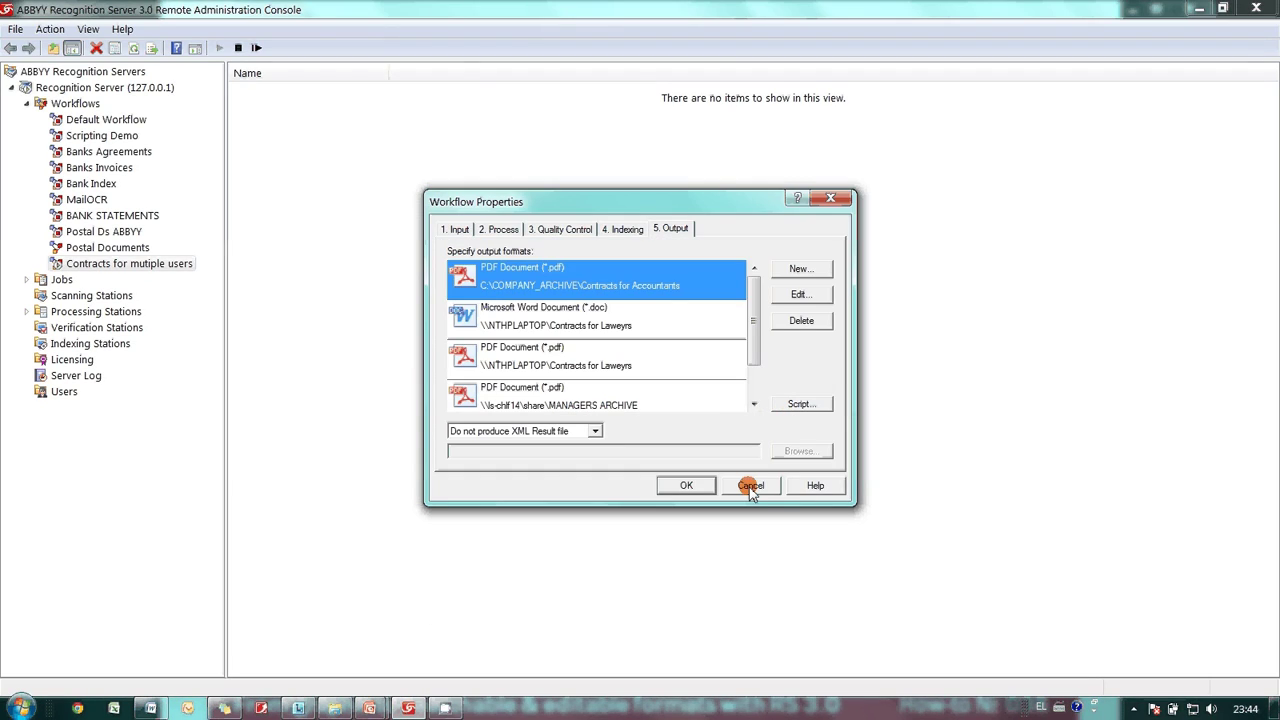
pyautogui.click(688, 485)
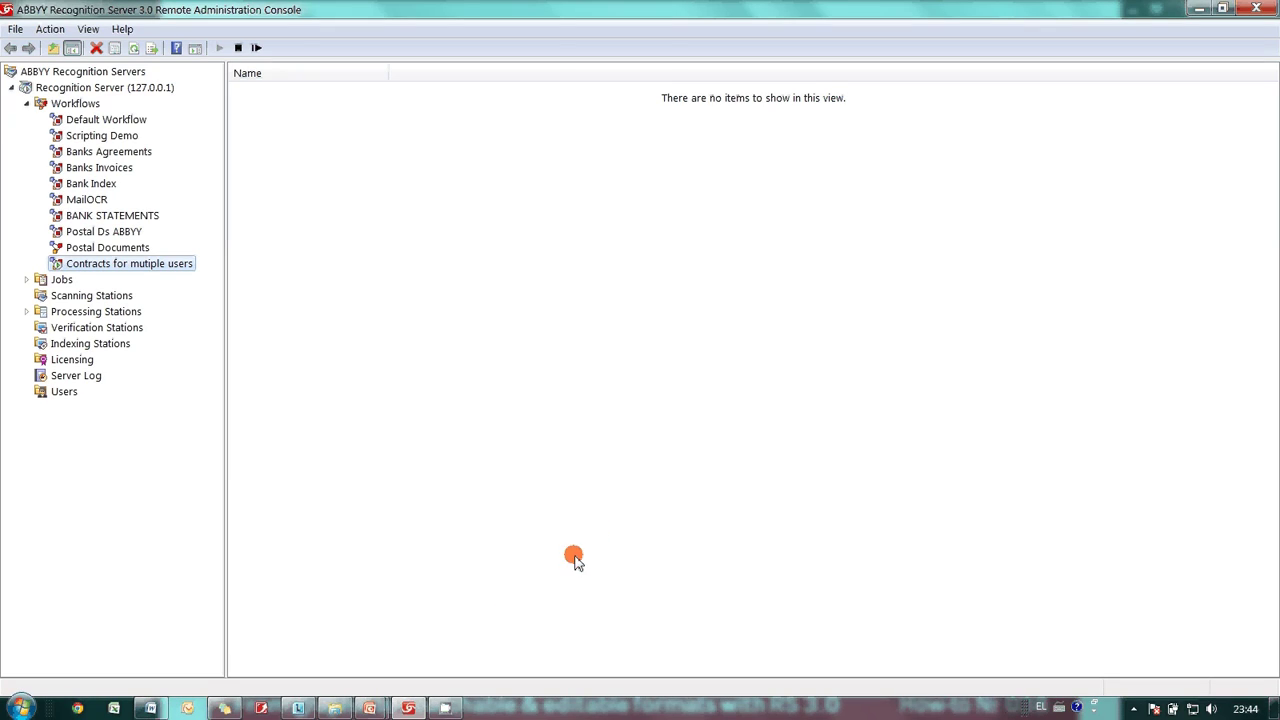
# Switch to Windows Explorer, view the scanned contract doc2 - Copy.pdf in the initial_images folder, and close it
pyautogui.click(334, 708)
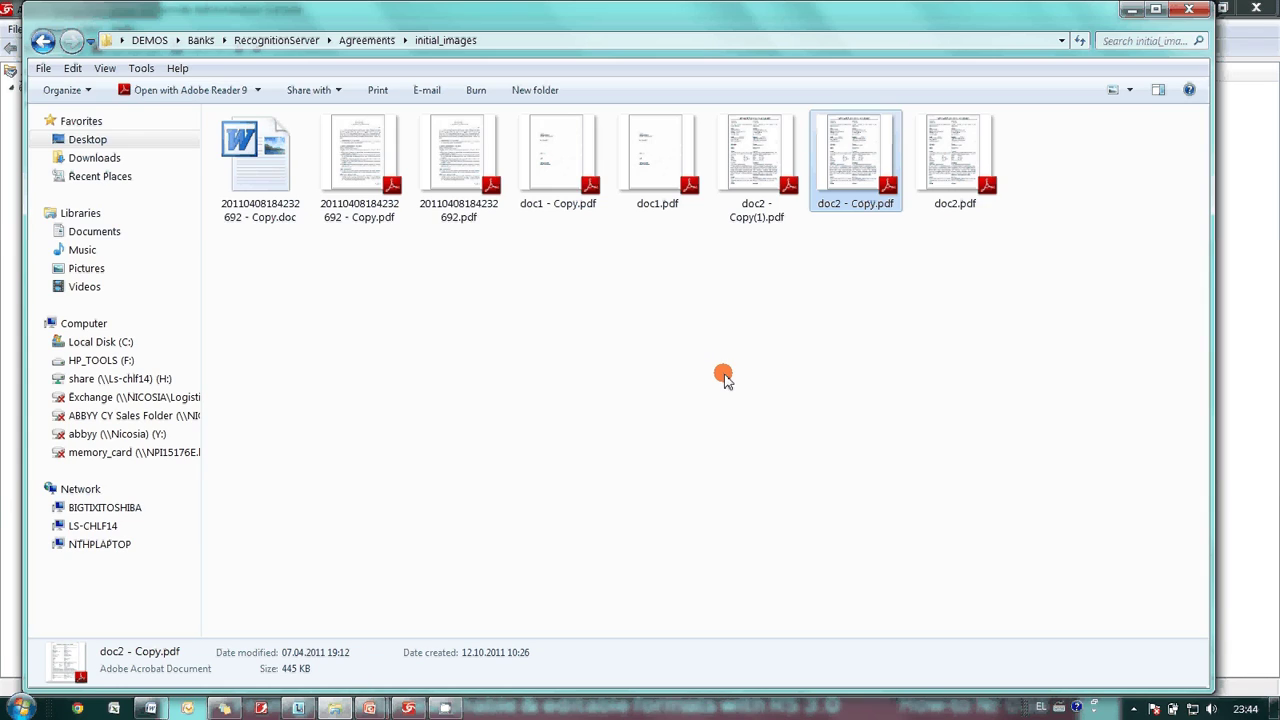
pyautogui.doubleClick(874, 152)
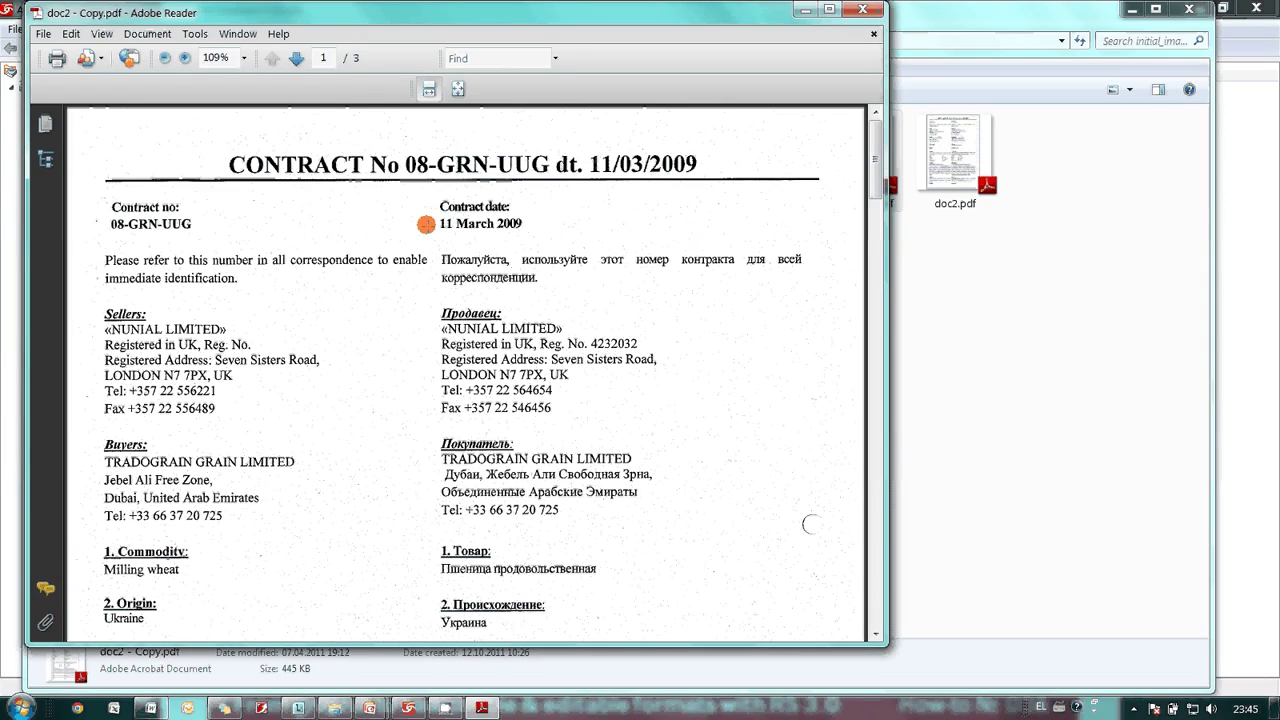
pyautogui.moveTo(427, 228); pyautogui.dragTo(700, 570)
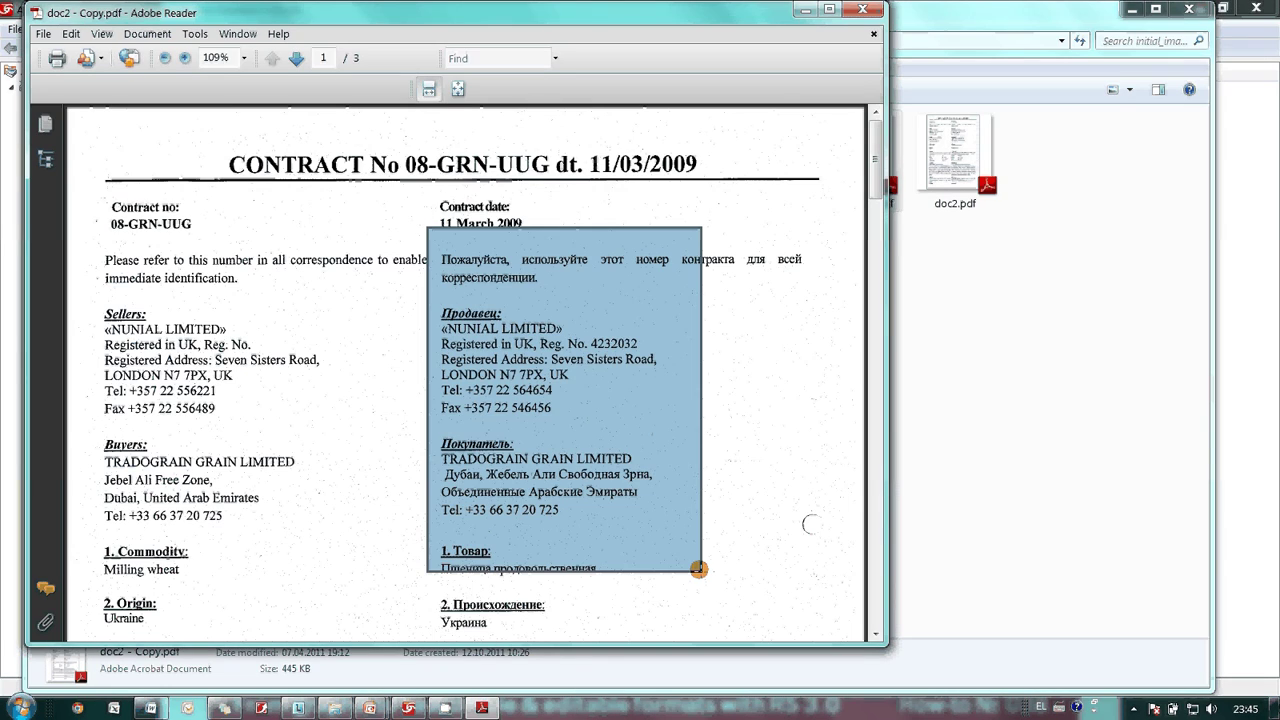
pyautogui.click(541, 388)
pyautogui.click(874, 9)
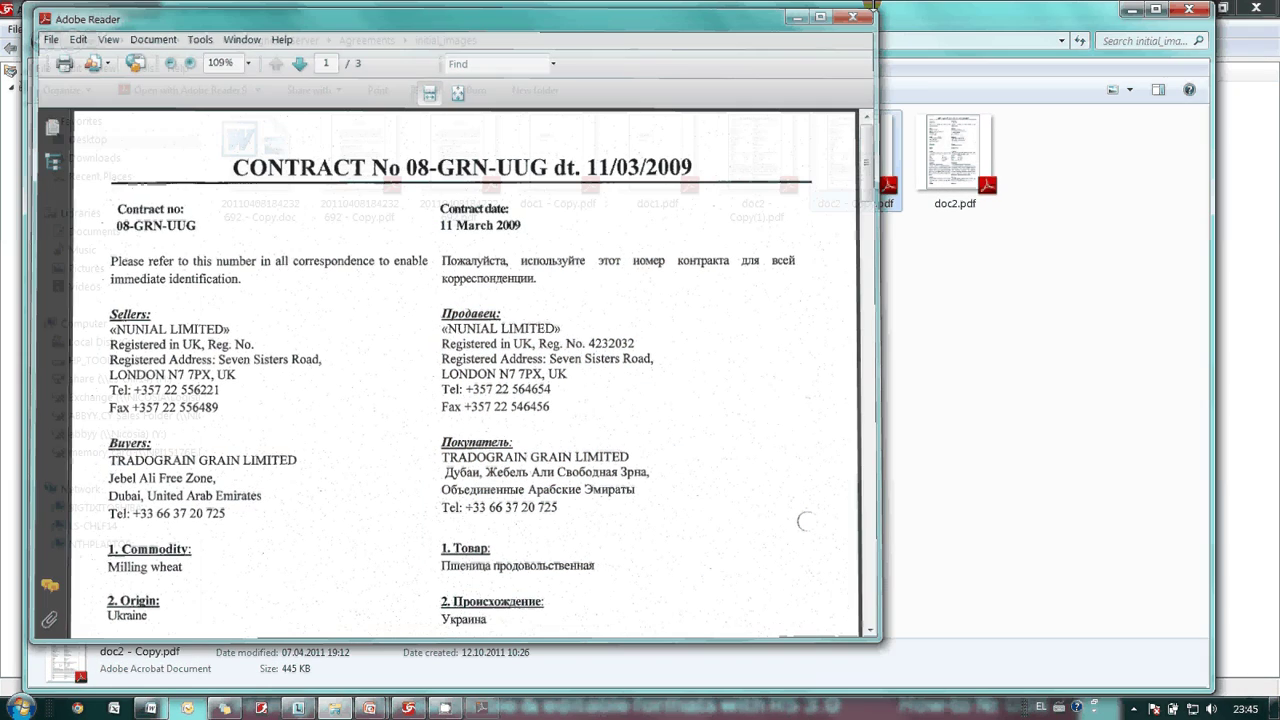
# Copy doc2 - Copy.pdf from initial_images into the workflow's input folder C:\Scanned-Docs
pyautogui.rightClick(837, 159)
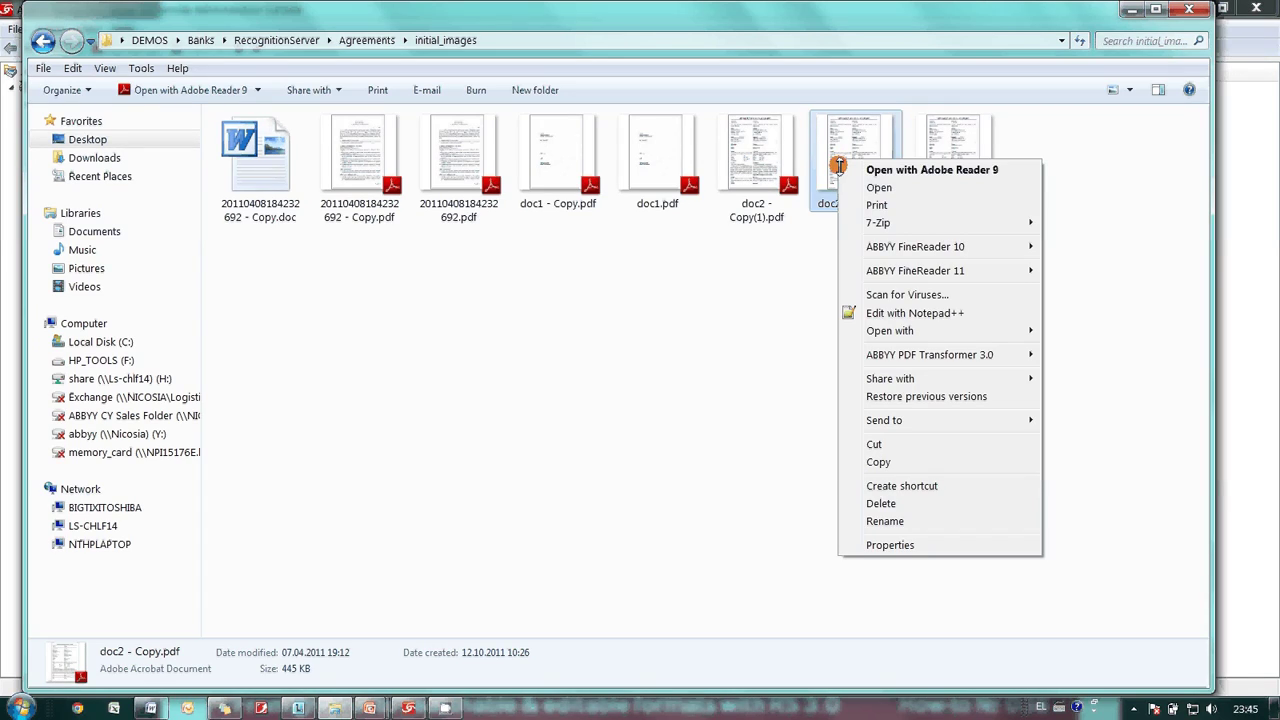
pyautogui.click(871, 462)
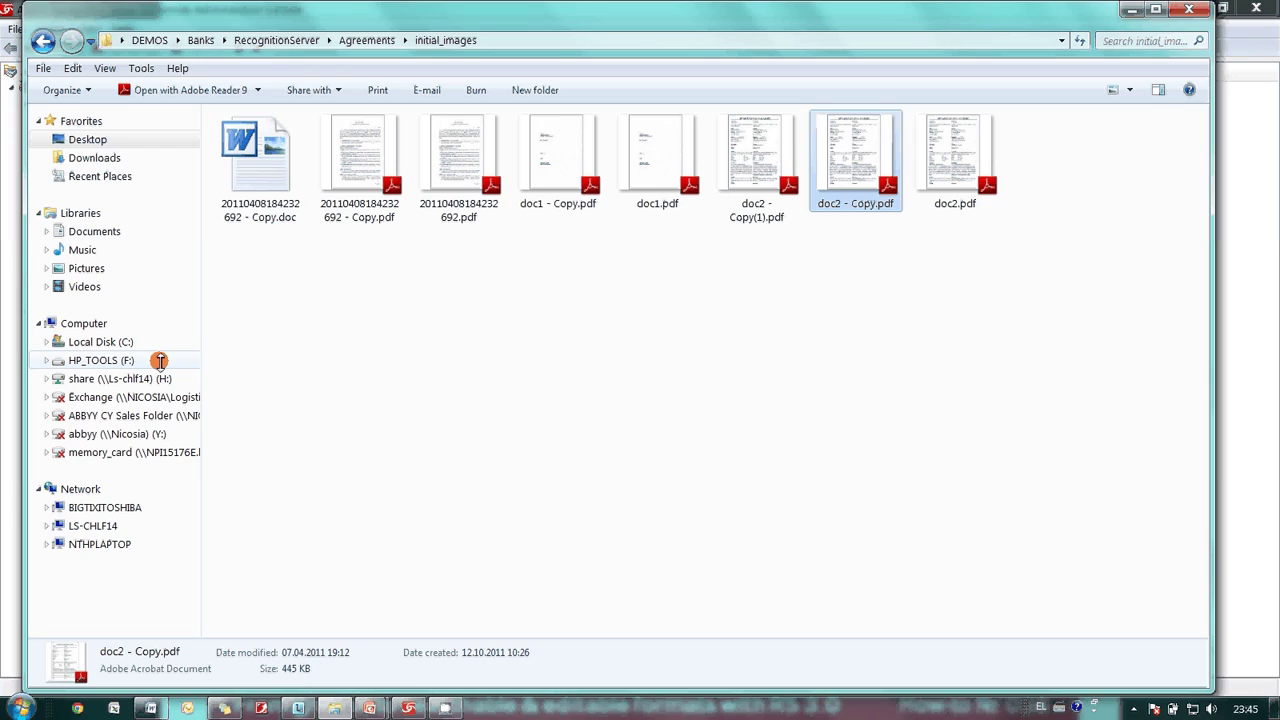
pyautogui.click(127, 343)
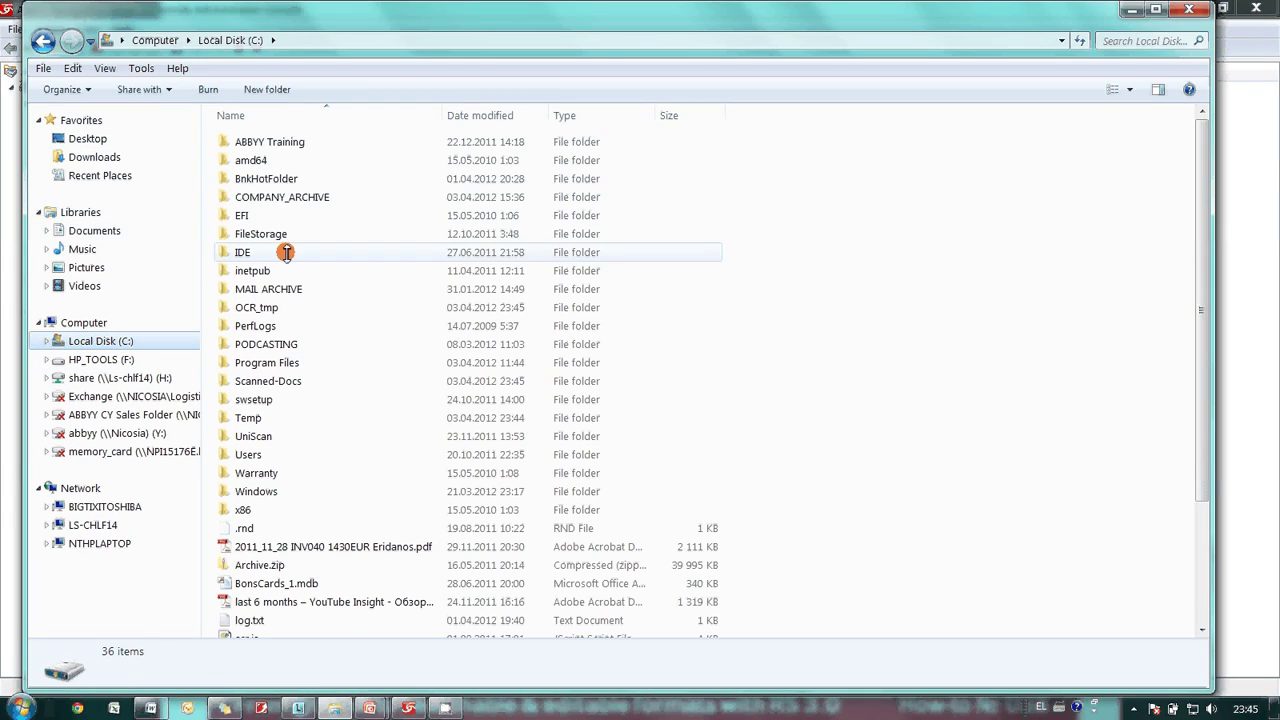
pyautogui.doubleClick(287, 379)
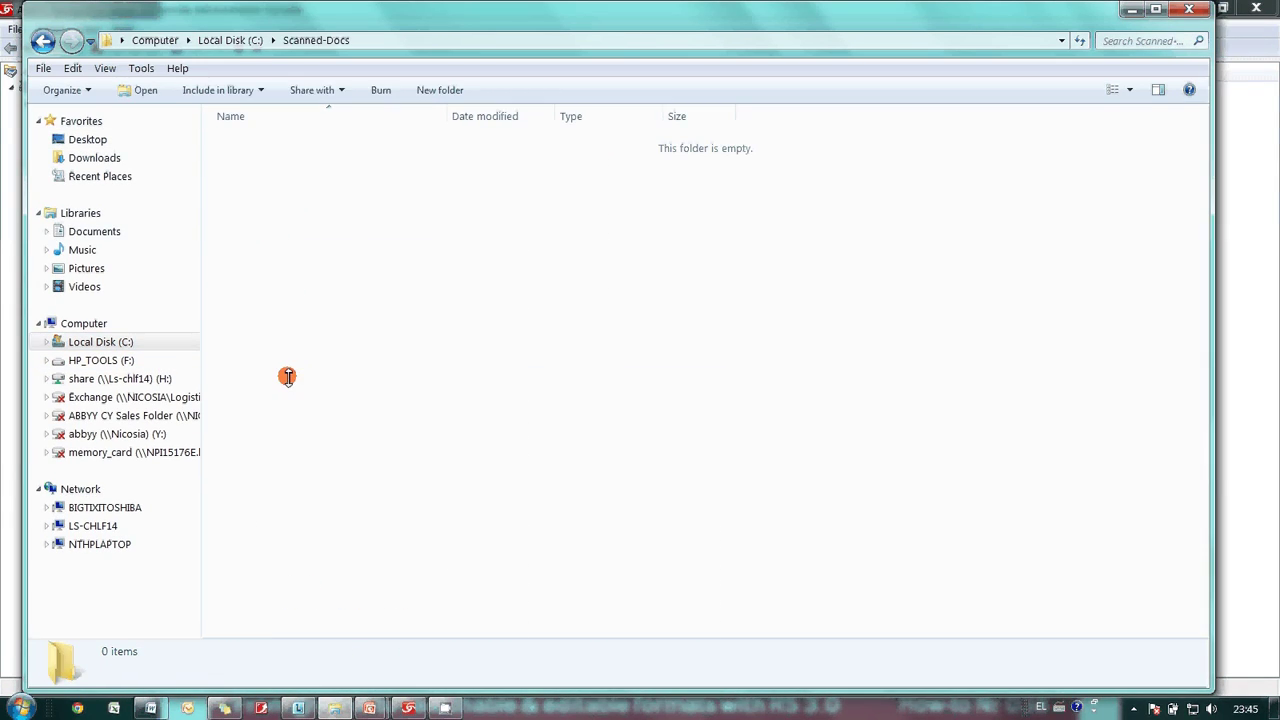
pyautogui.rightClick(412, 232)
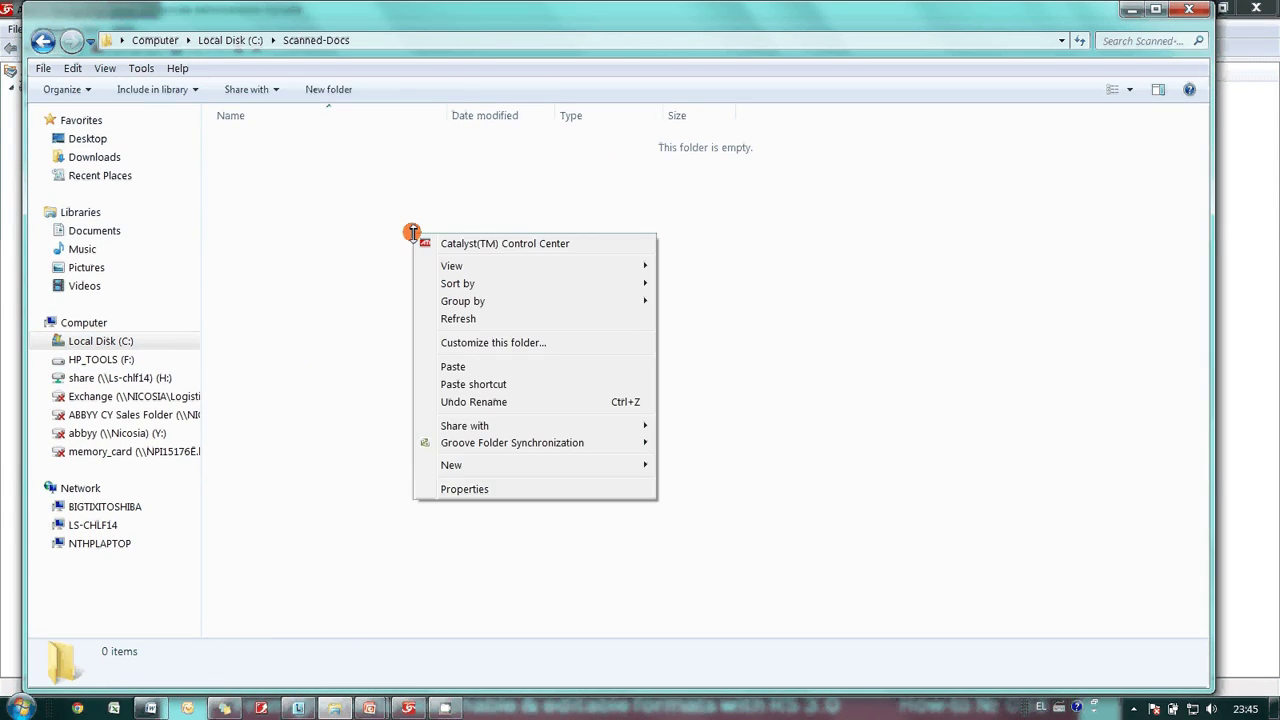
pyautogui.click(467, 368)
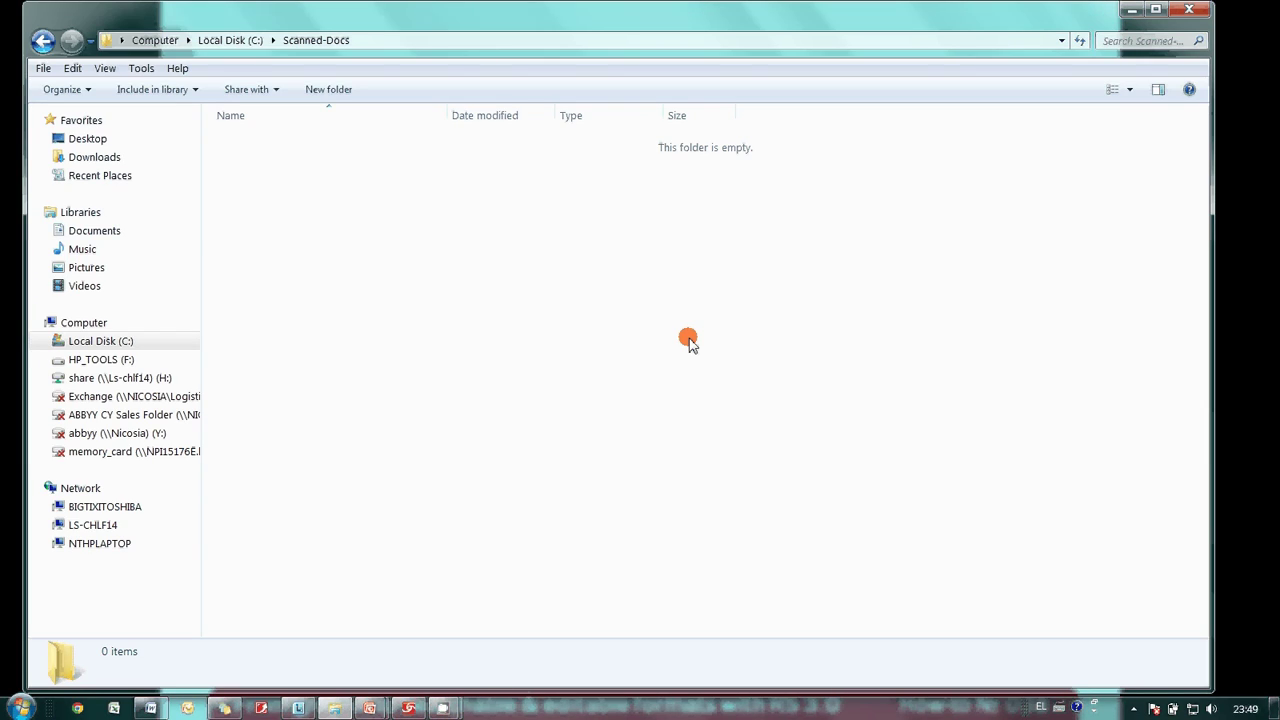
# Open the processed contract PDF in C:\COMPANY_ARCHIVE\Contracts for Accountants
pyautogui.click(230, 40)
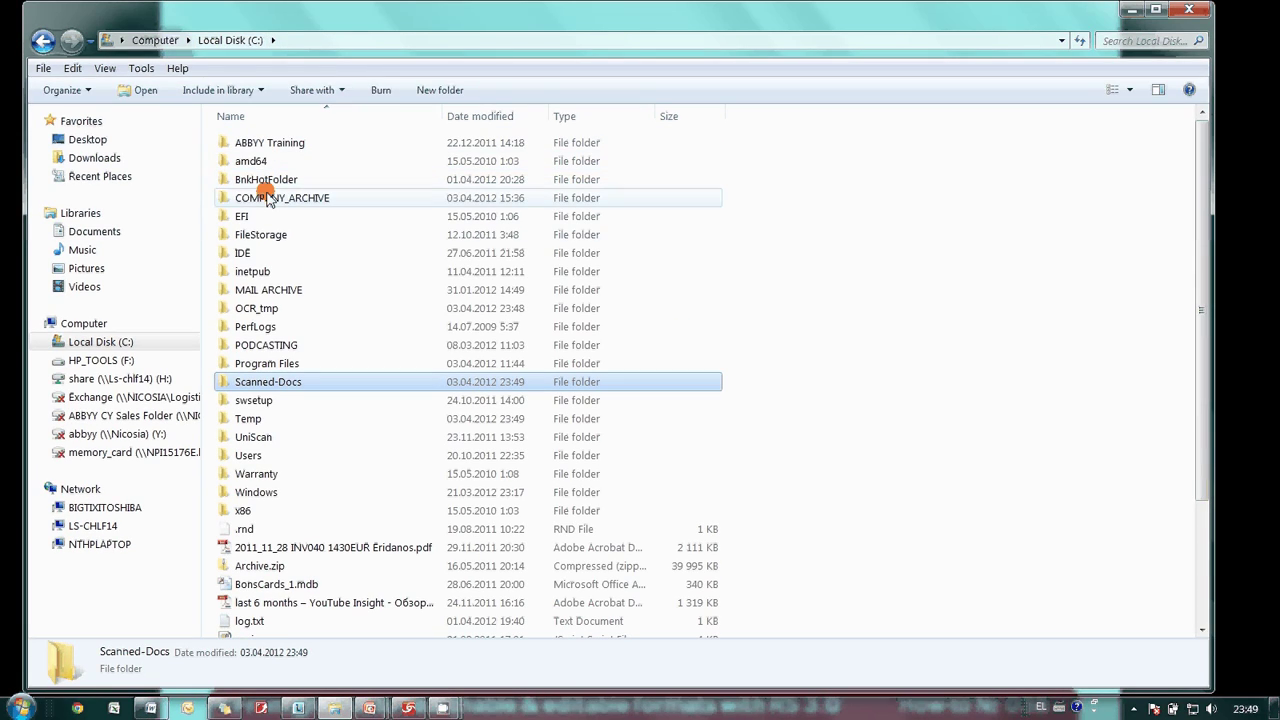
pyautogui.click(268, 197)
pyautogui.doubleClick(268, 197)
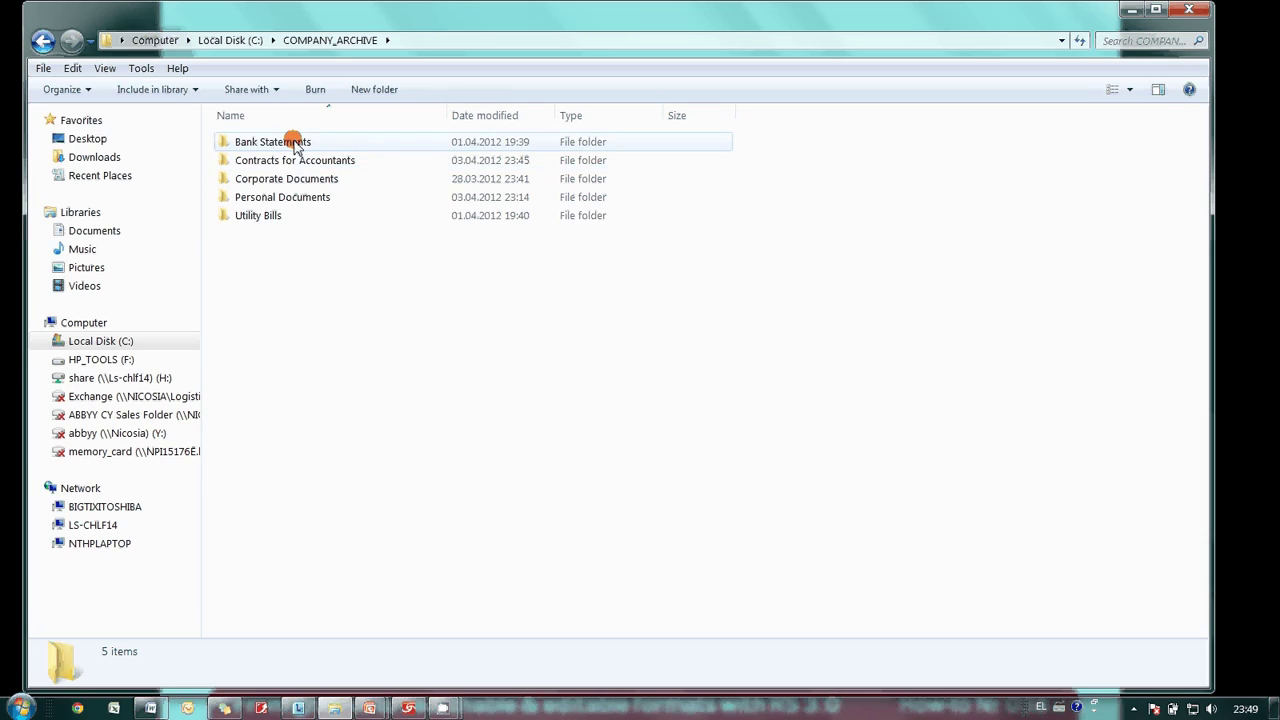
pyautogui.doubleClick(298, 160)
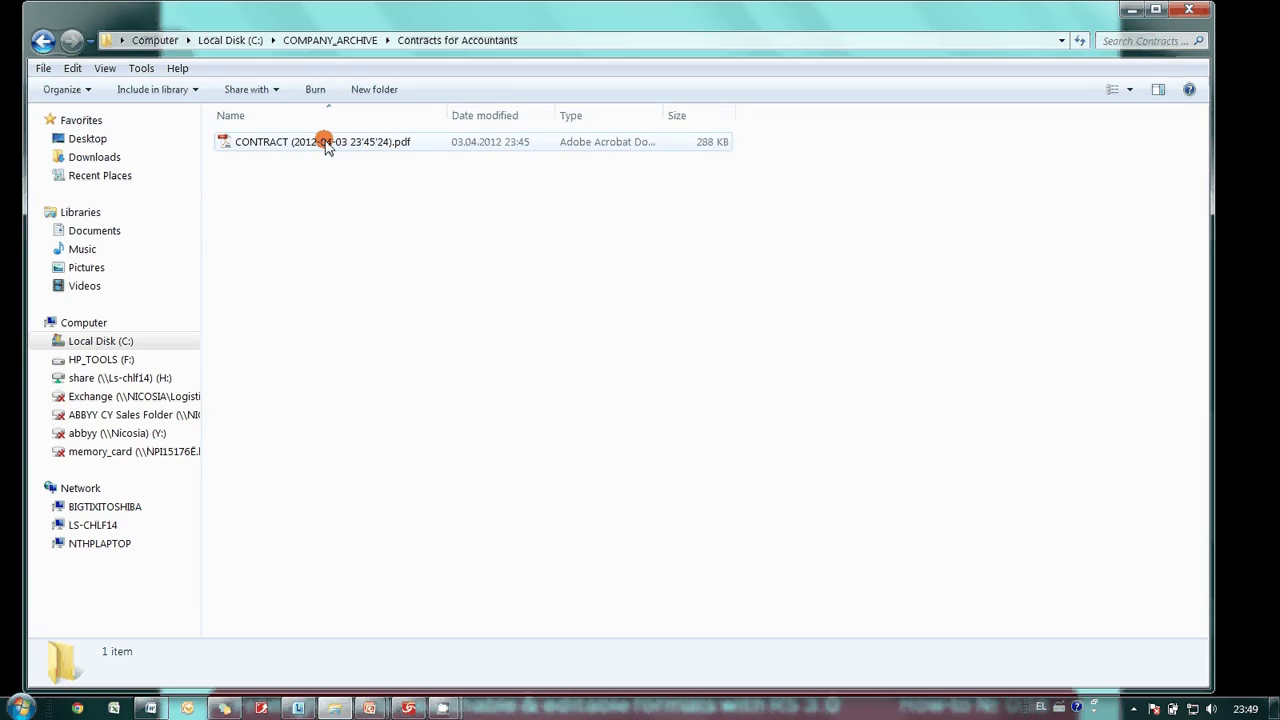
pyautogui.click(320, 147)
pyautogui.doubleClick(322, 149)
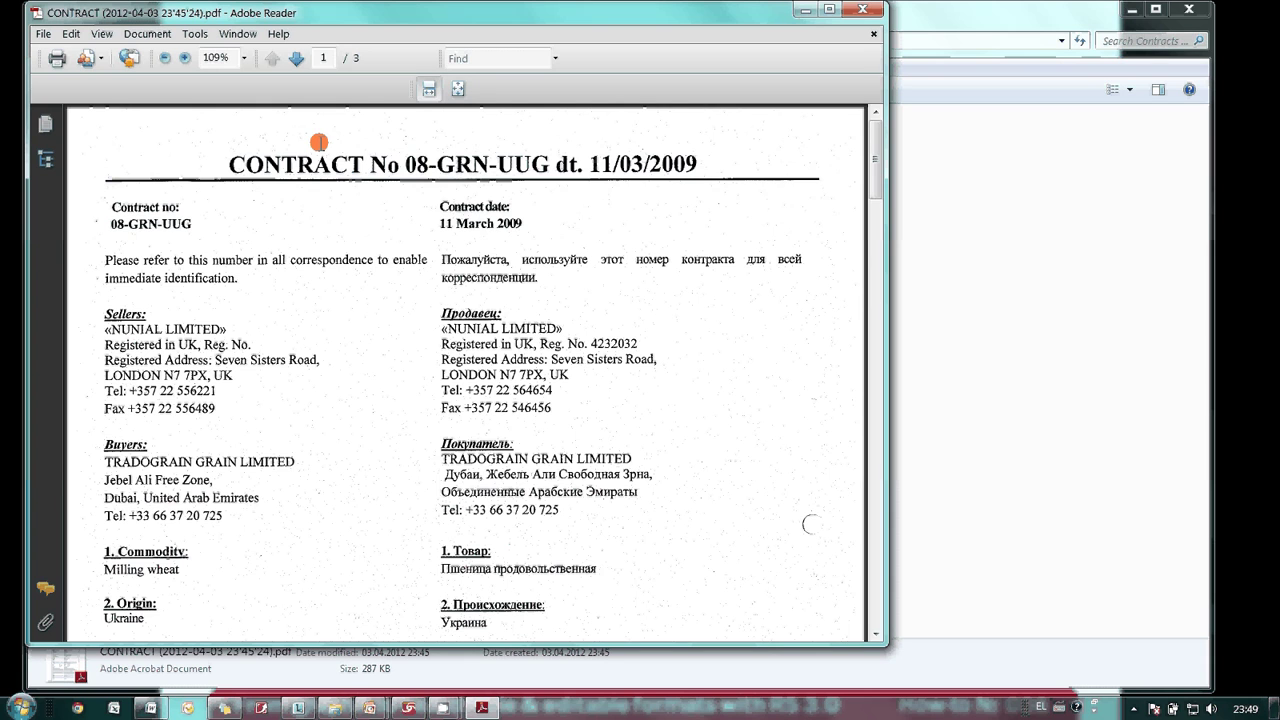
# Search the contract PDF for "price" and advance to the match in the clause 7 heading on page 2
pyautogui.click(479, 58)
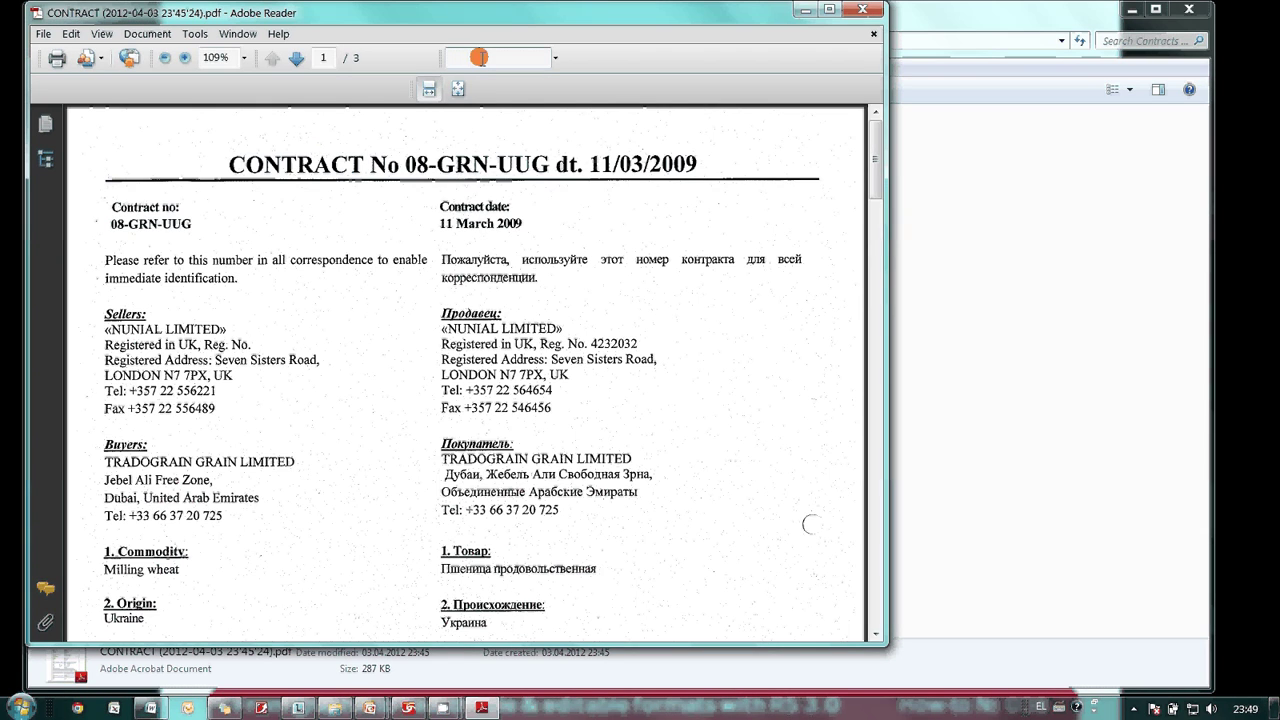
pyautogui.write('price')
pyautogui.press('Return')
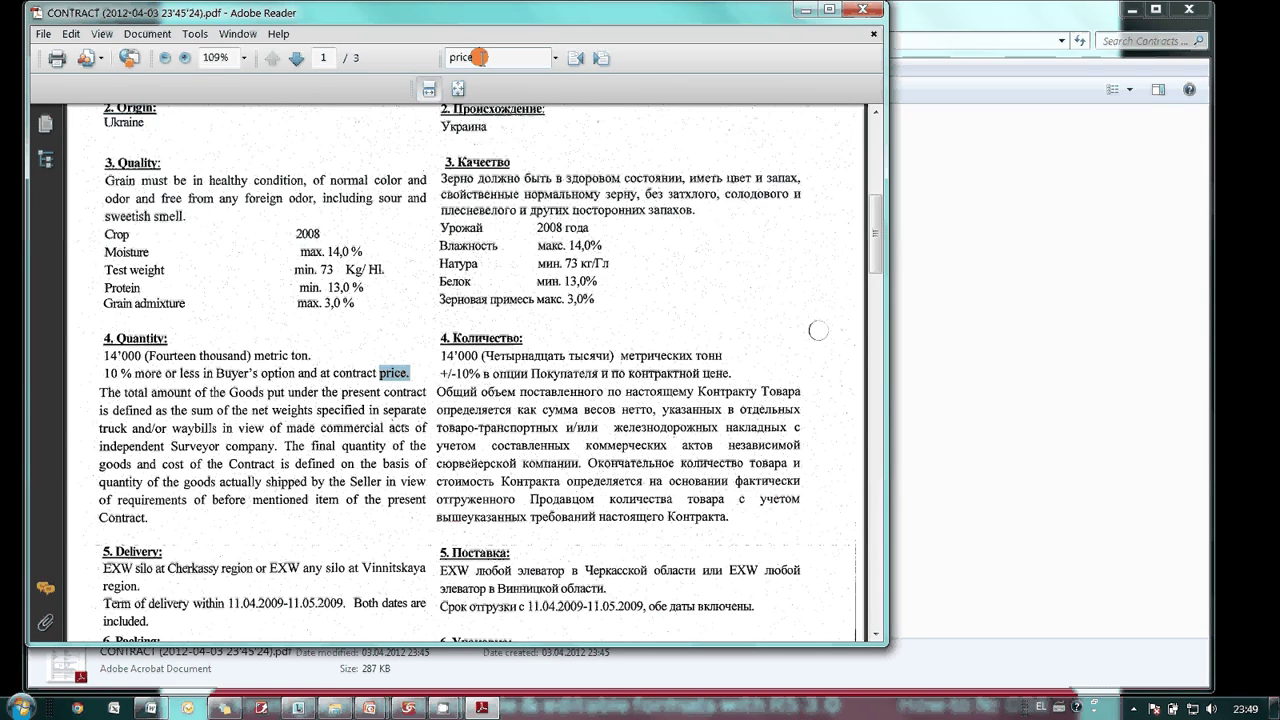
pyautogui.press('Return')
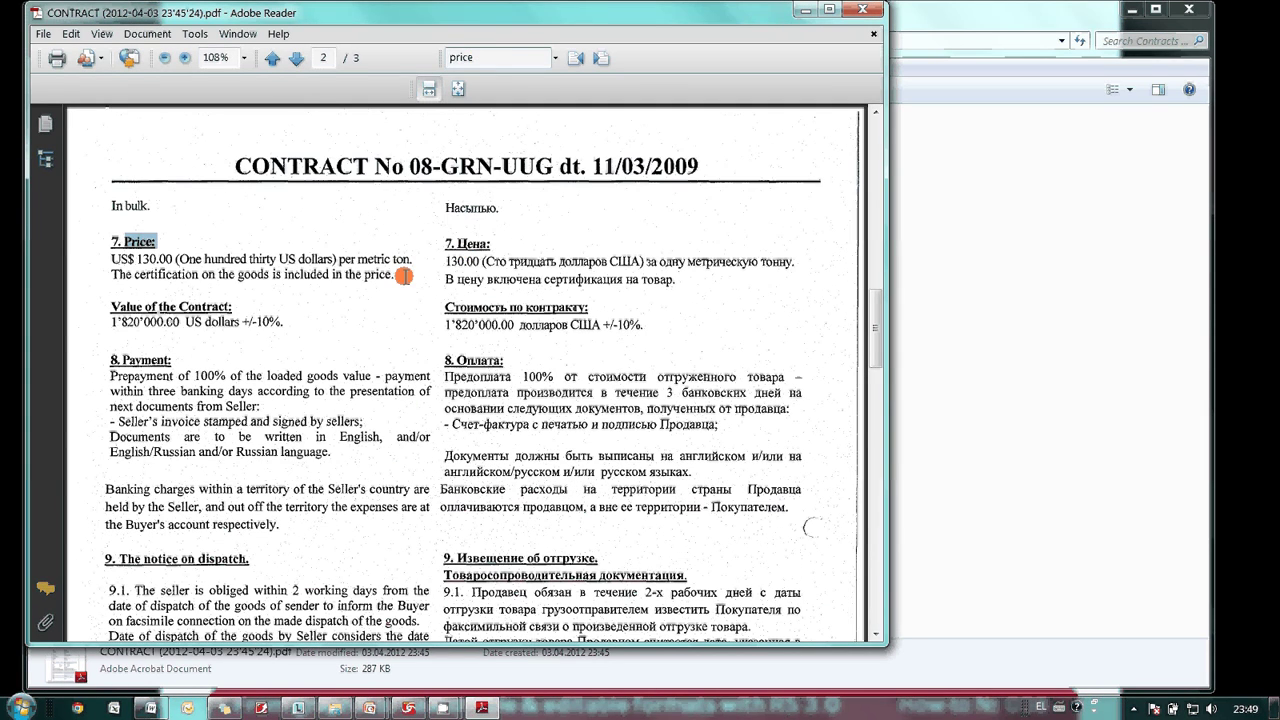
# Copy the English "7. Price" clause into a new Notepad document, then close it without saving
pyautogui.moveTo(397, 274); pyautogui.dragTo(77, 214)
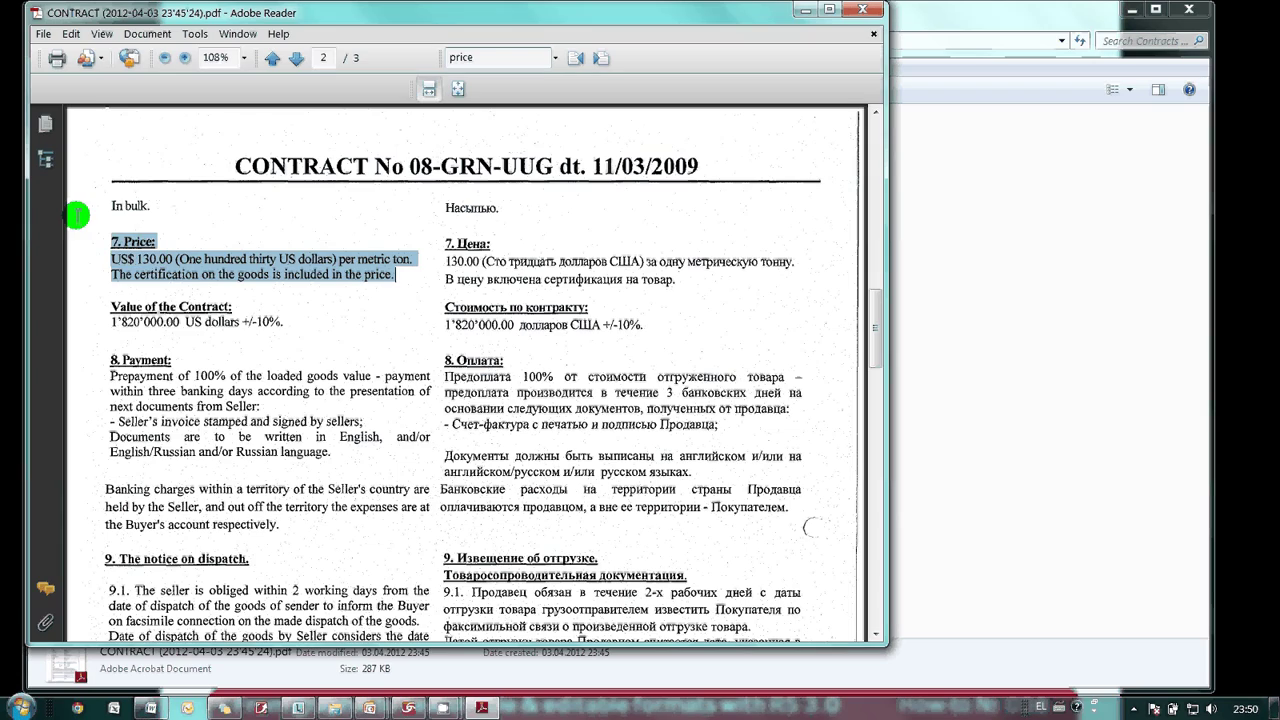
pyautogui.rightClick(193, 267)
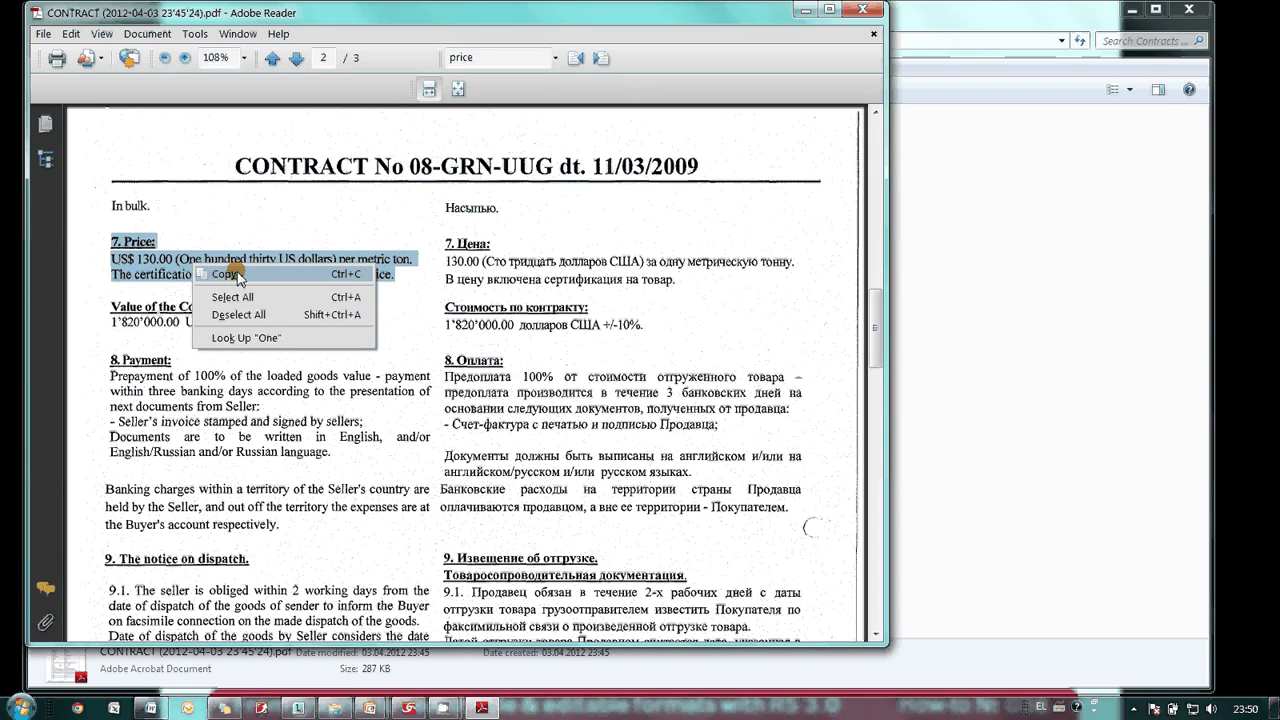
pyautogui.click(241, 276)
pyautogui.press('super+r')
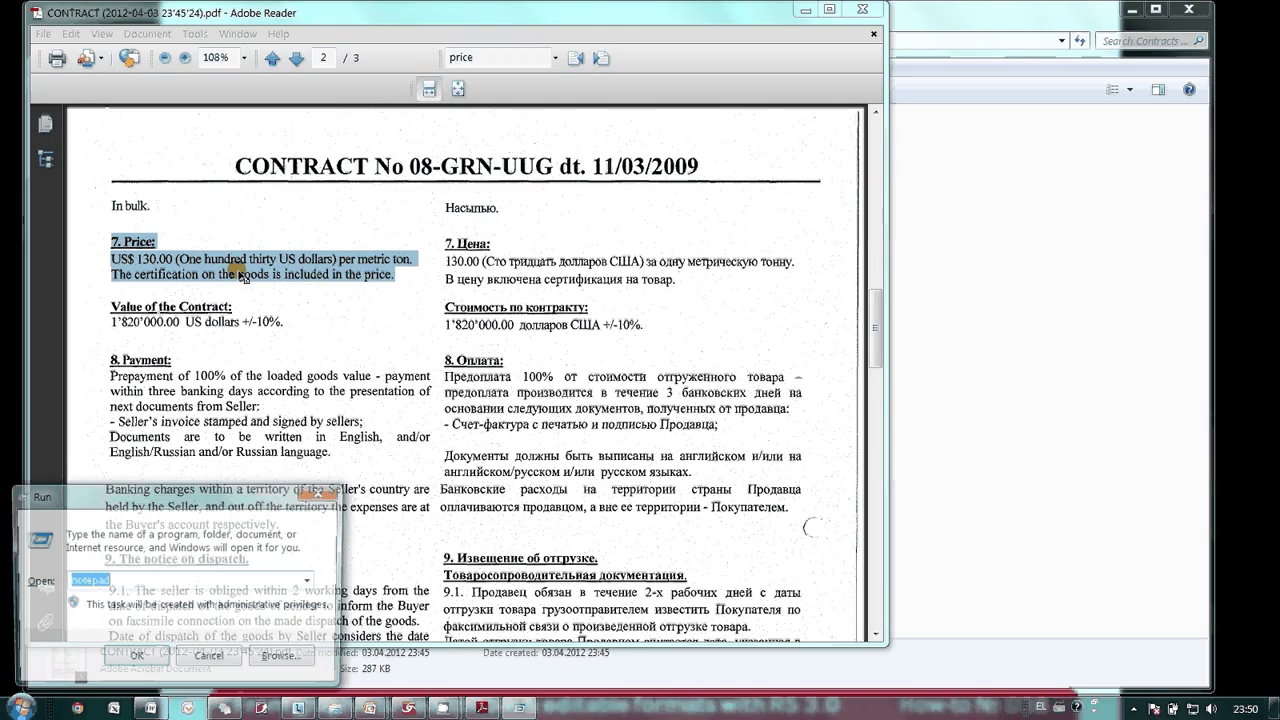
pyautogui.press('Return')
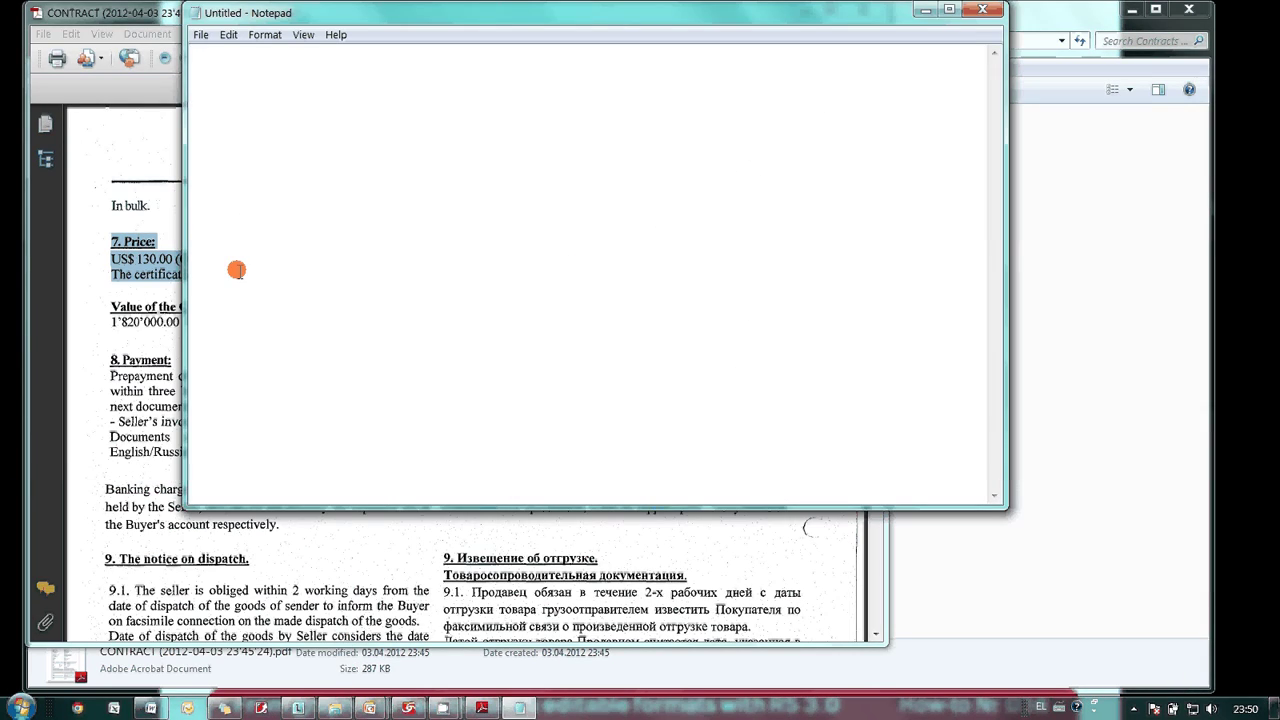
pyautogui.hotkey('ctrl', 'v')
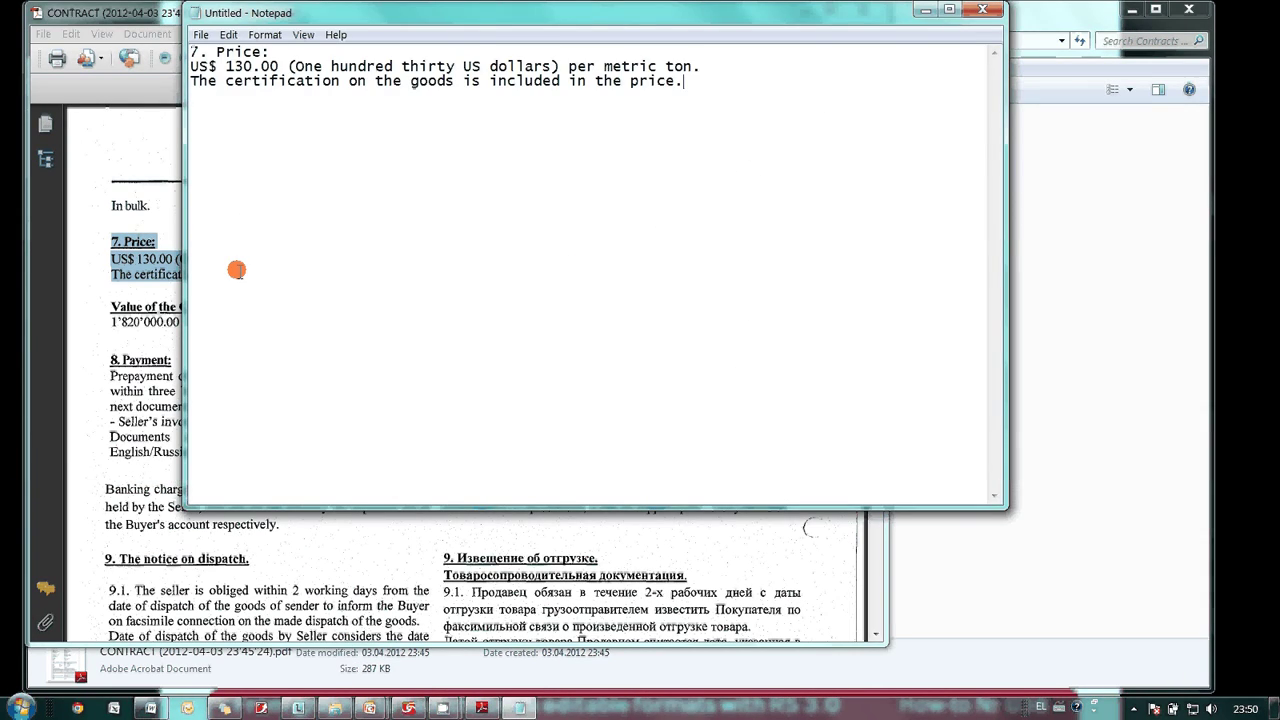
pyautogui.click(980, 12)
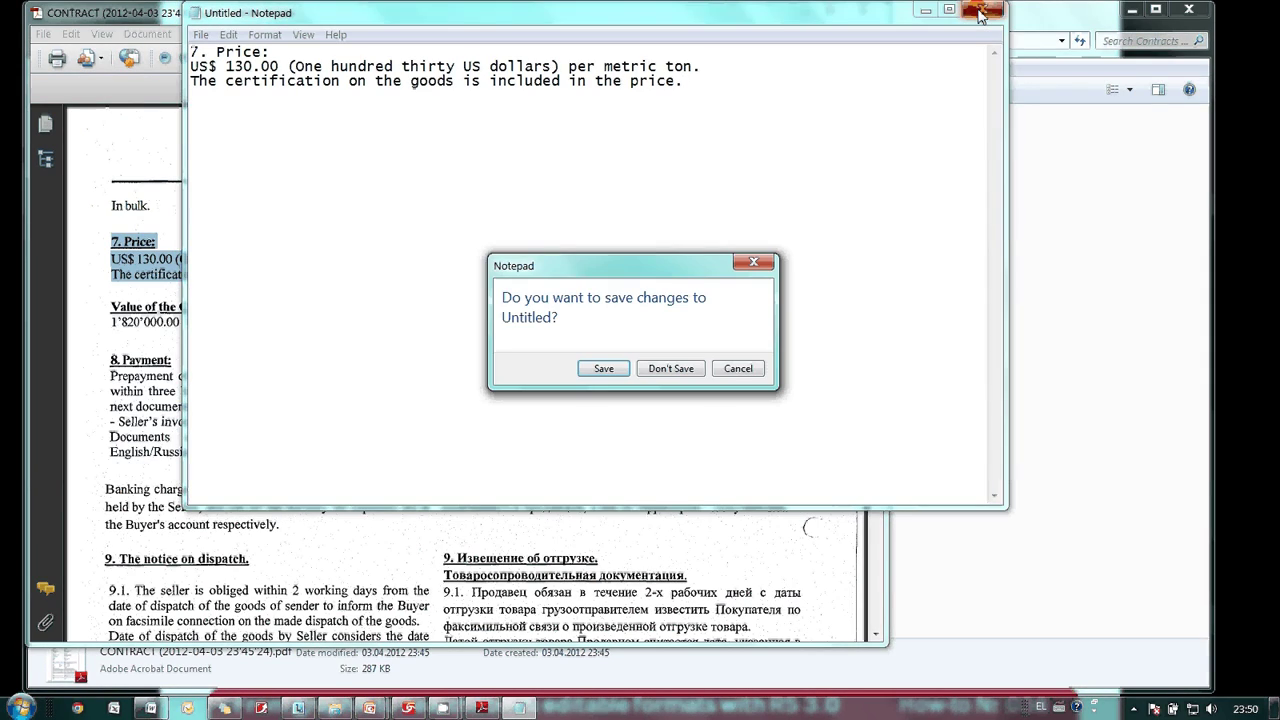
pyautogui.click(670, 368)
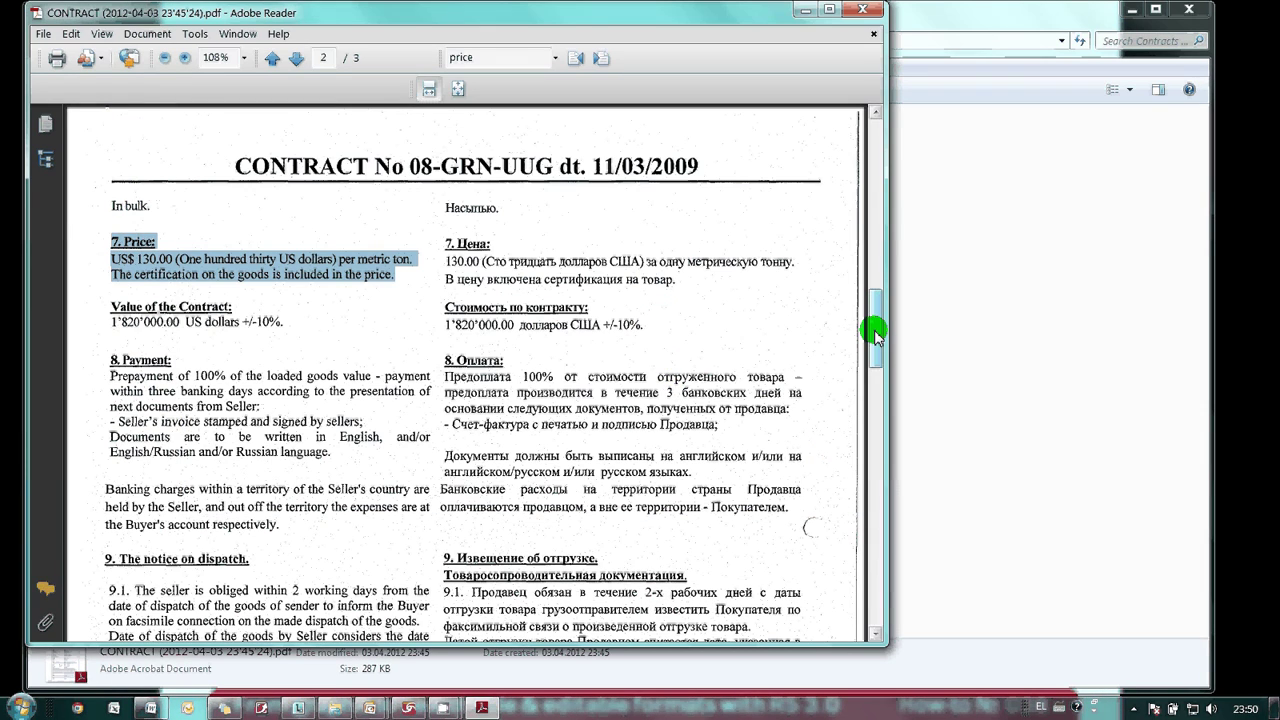
# Copy the seller's name NUNIAL LIMITED from the Russian column on page 1 and close the contract PDF
pyautogui.moveTo(875, 330); pyautogui.dragTo(880, 110)
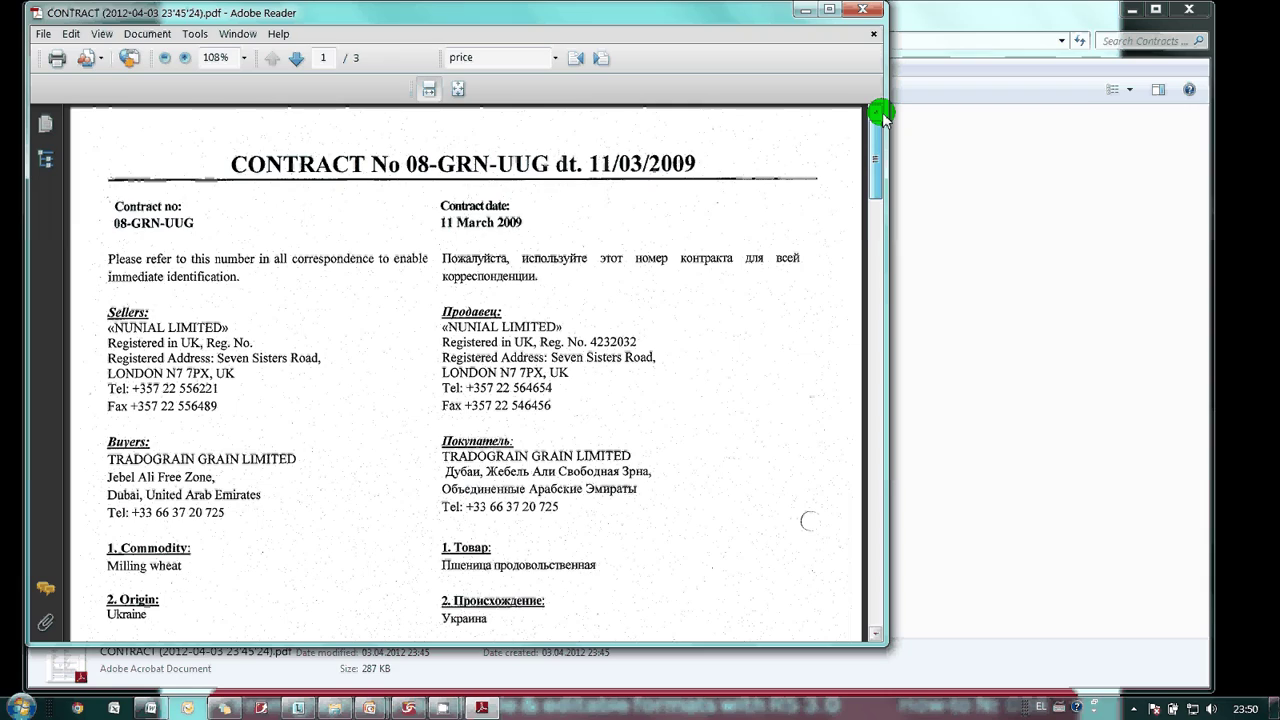
pyautogui.moveTo(560, 327); pyautogui.dragTo(470, 330)
pyautogui.rightClick(478, 332)
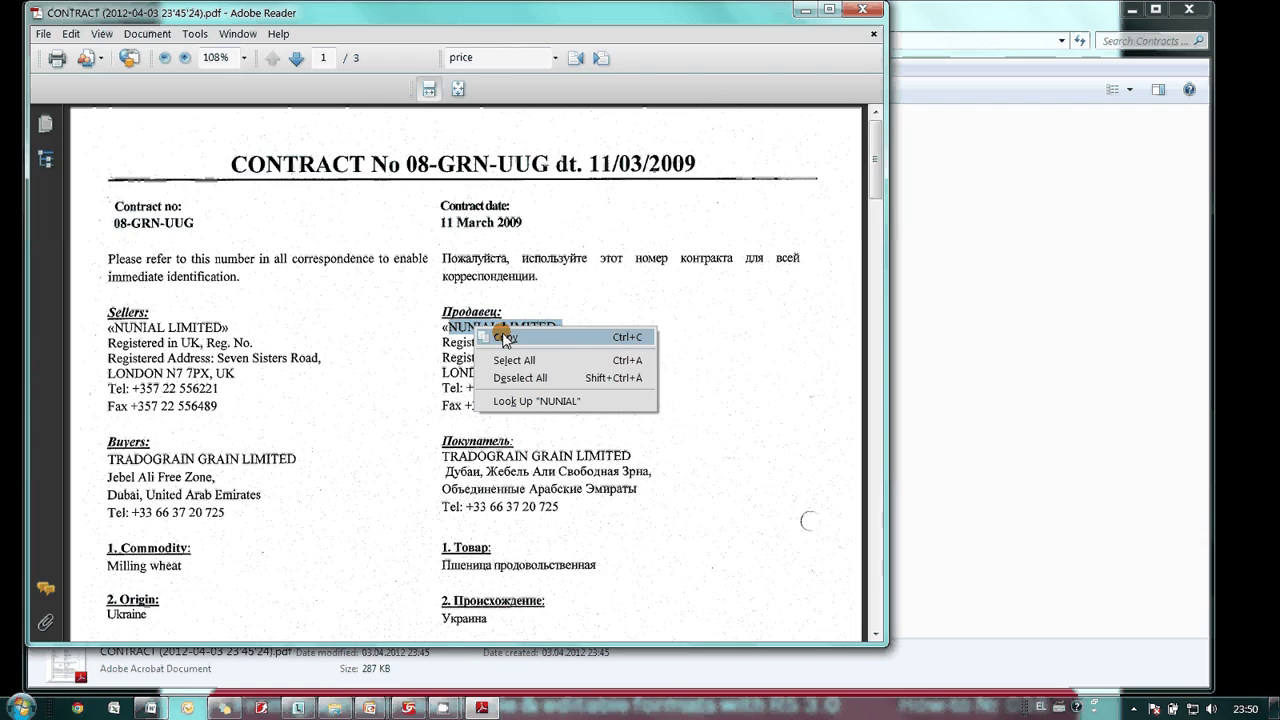
pyautogui.click(515, 338)
pyautogui.click(870, 36)
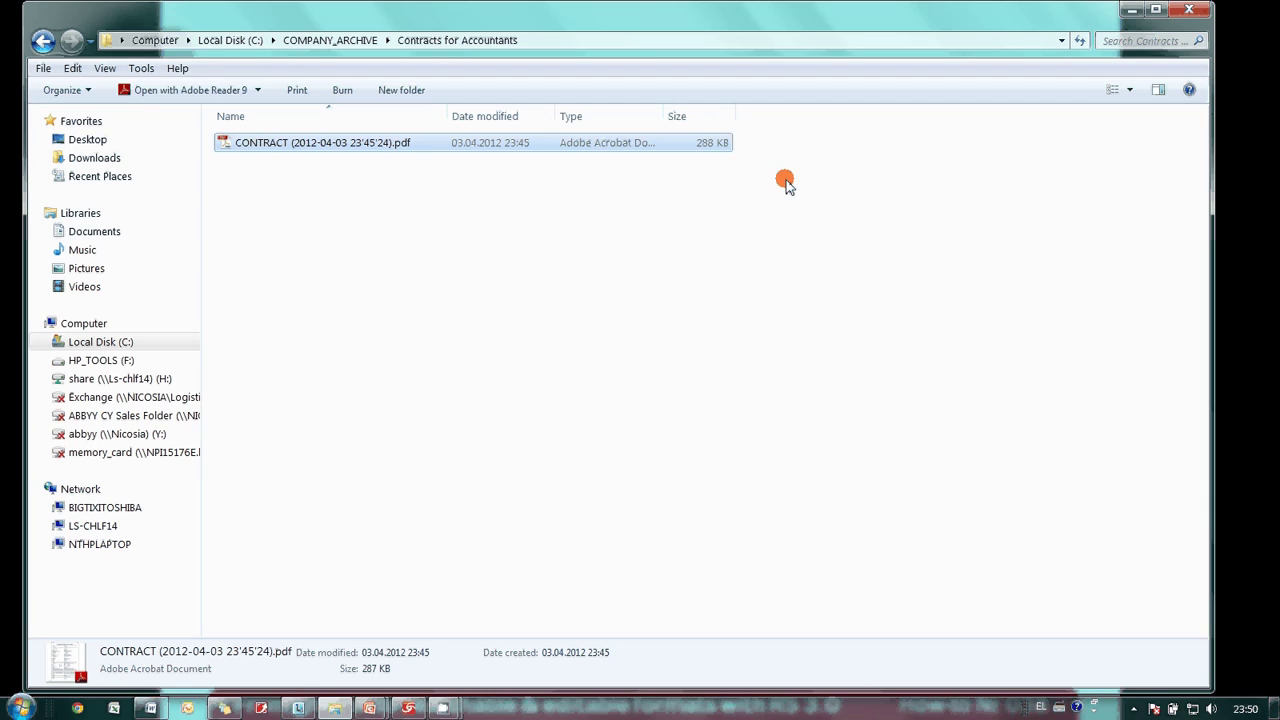
# Search the COMPANY_ARCHIVE folder for the copied seller name NUNIAL LIMITED and open the first matching contract
pyautogui.click(336, 42)
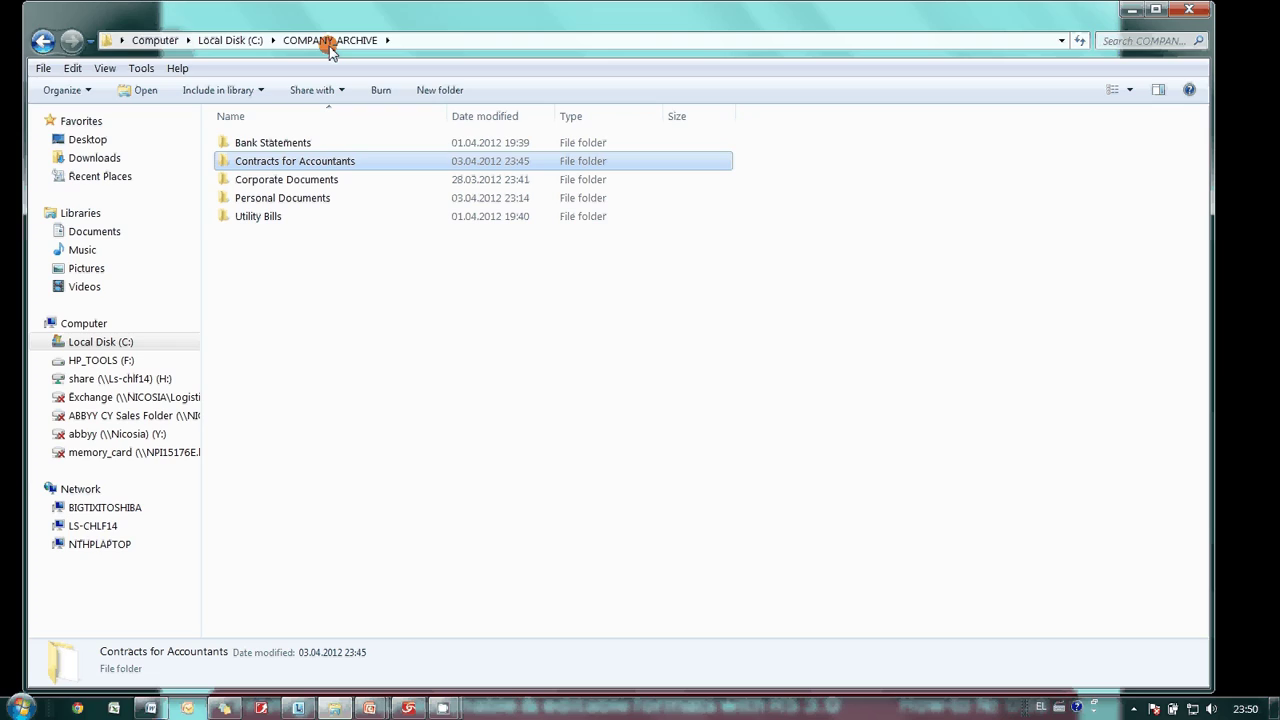
pyautogui.click(1148, 44)
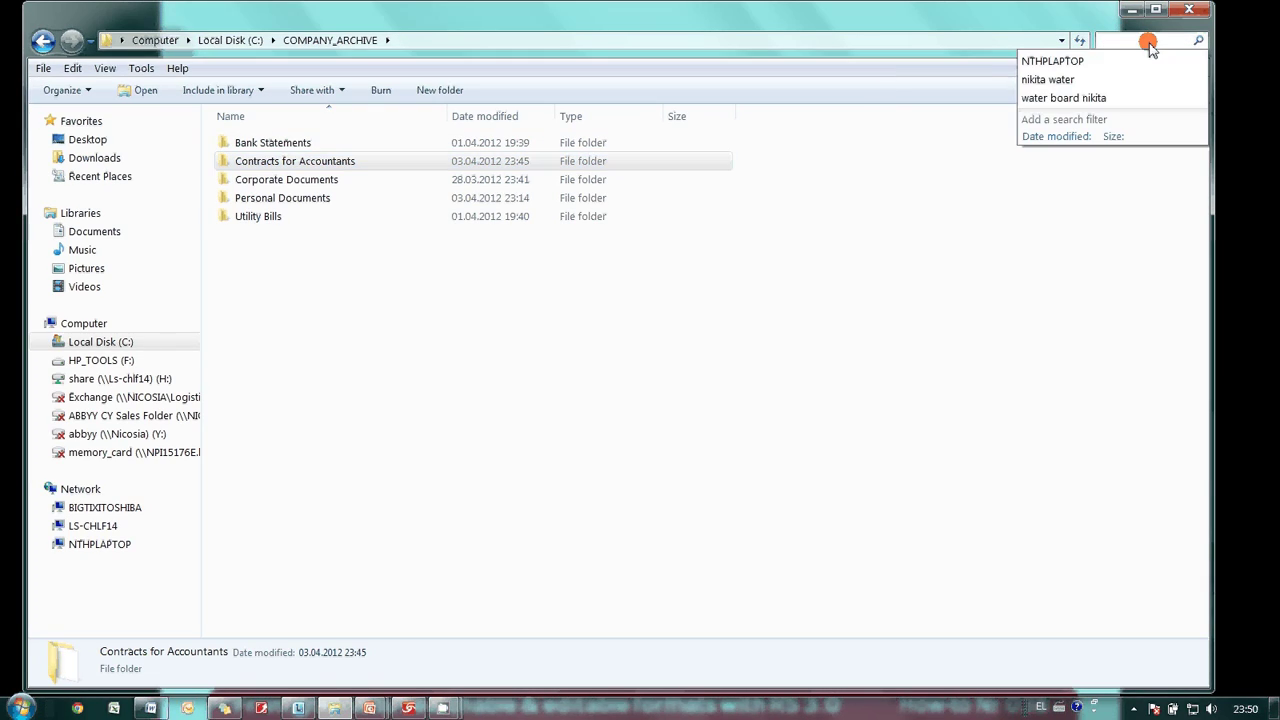
pyautogui.hotkey('ctrl', 'v')
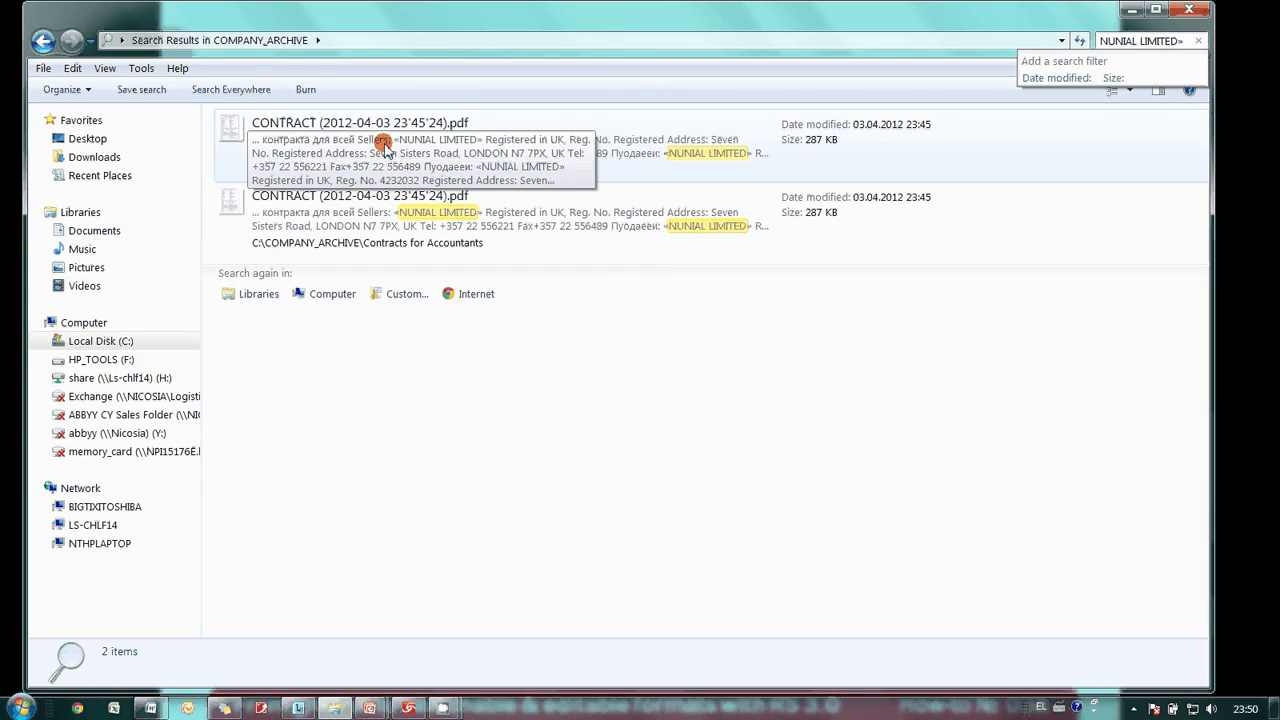
pyautogui.doubleClick(385, 148)
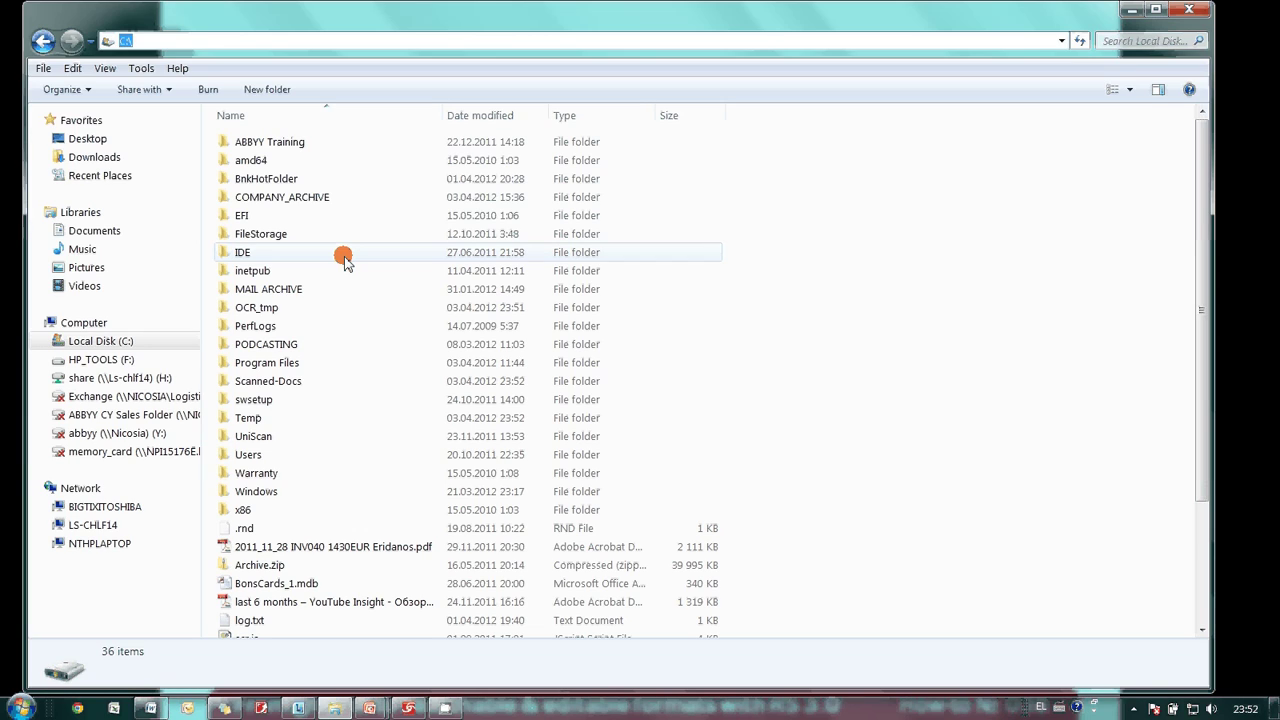
# Open the Contracts for Laweyrs share on the network computer NTHPLAPTOP and select the contract PDF
pyautogui.click(97, 550)
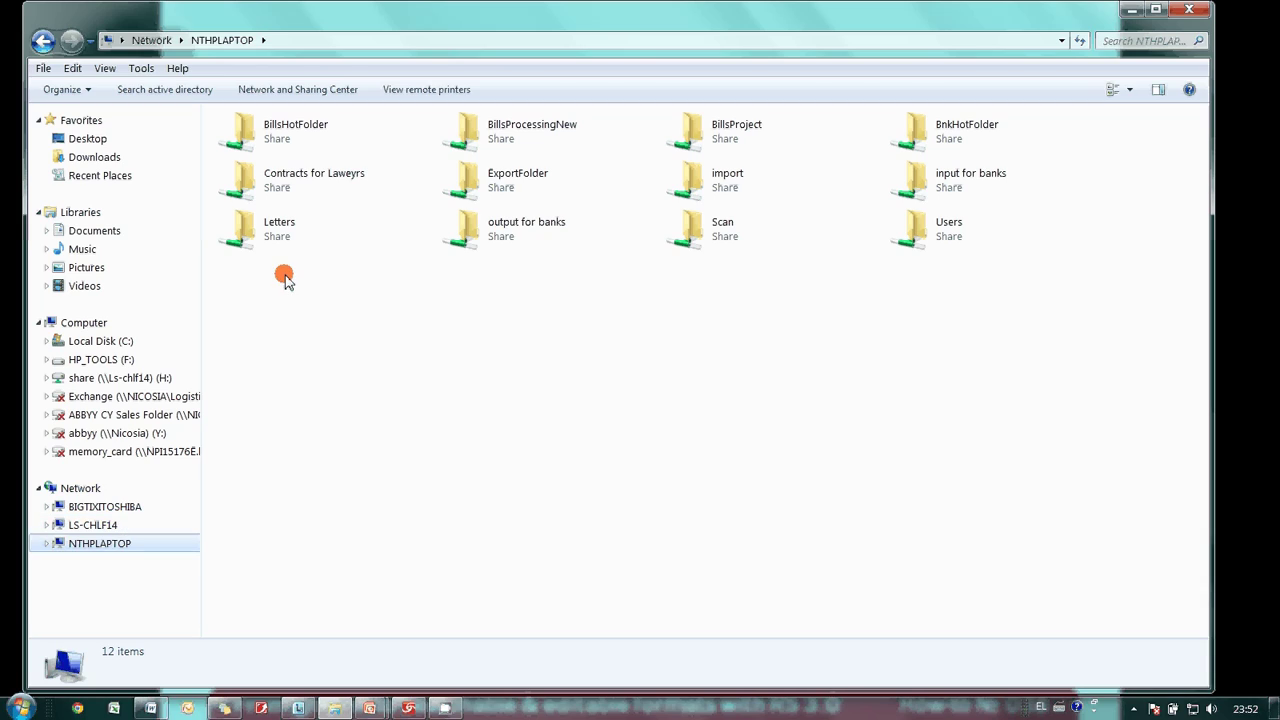
pyautogui.doubleClick(313, 193)
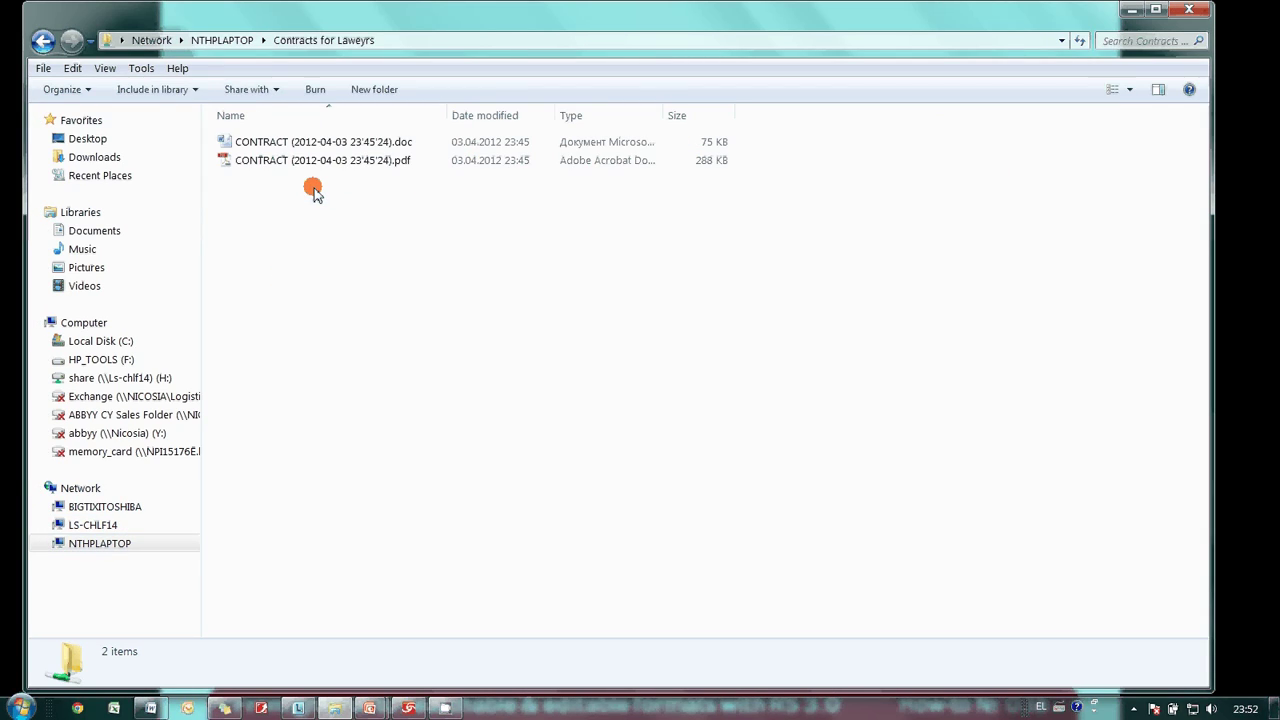
pyautogui.click(322, 162)
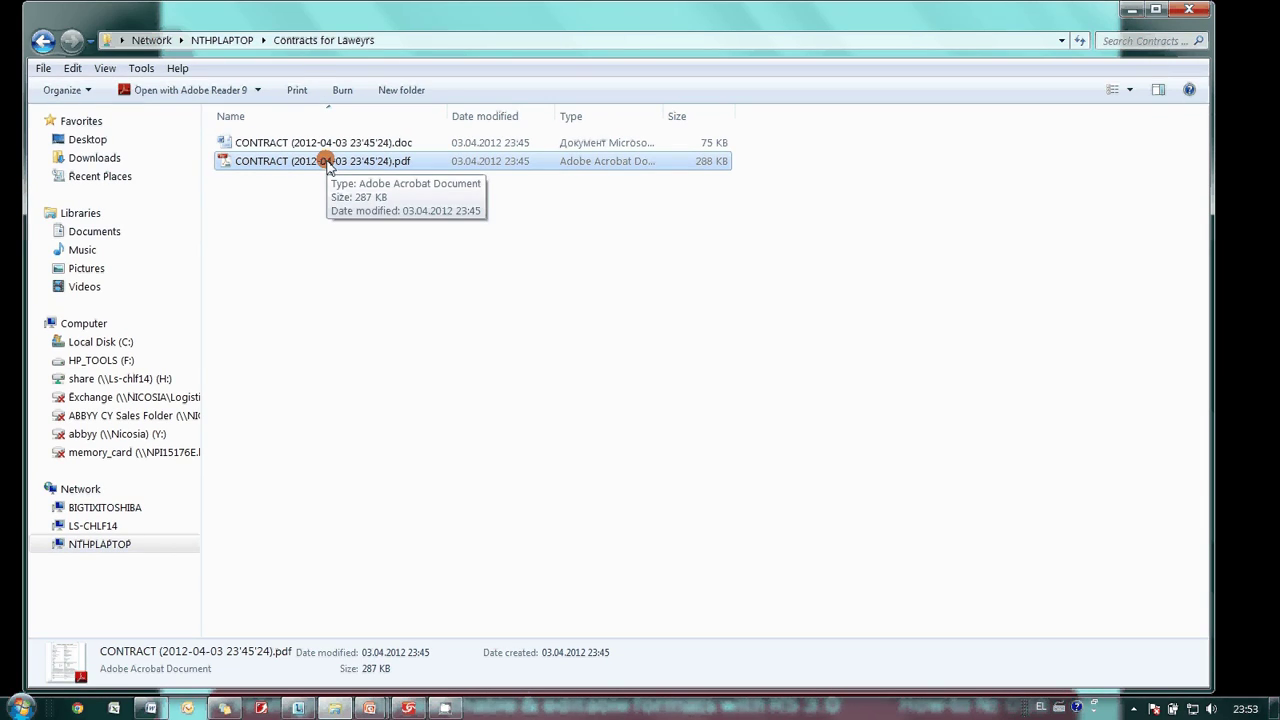
# Open the .doc version of the contract in Word and review its recognised text and layout
pyautogui.click(322, 145)
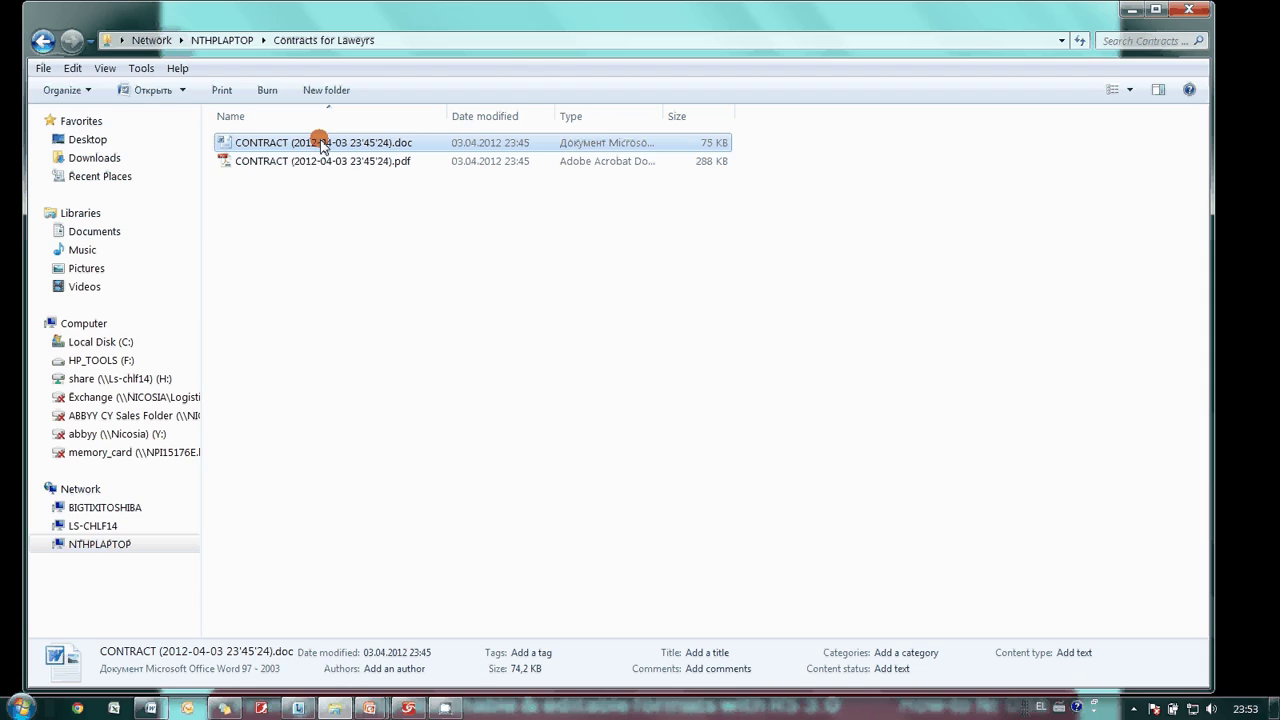
pyautogui.doubleClick(322, 144)
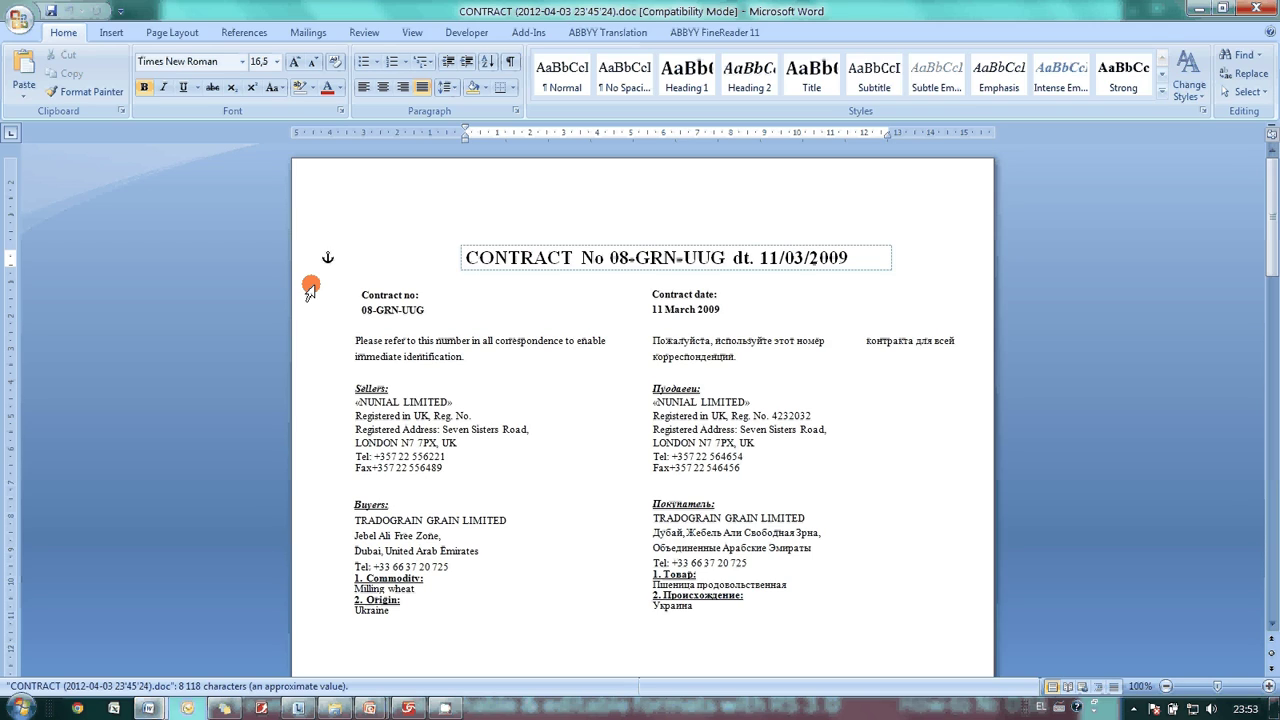
pyautogui.scroll(-8, 311, 288)
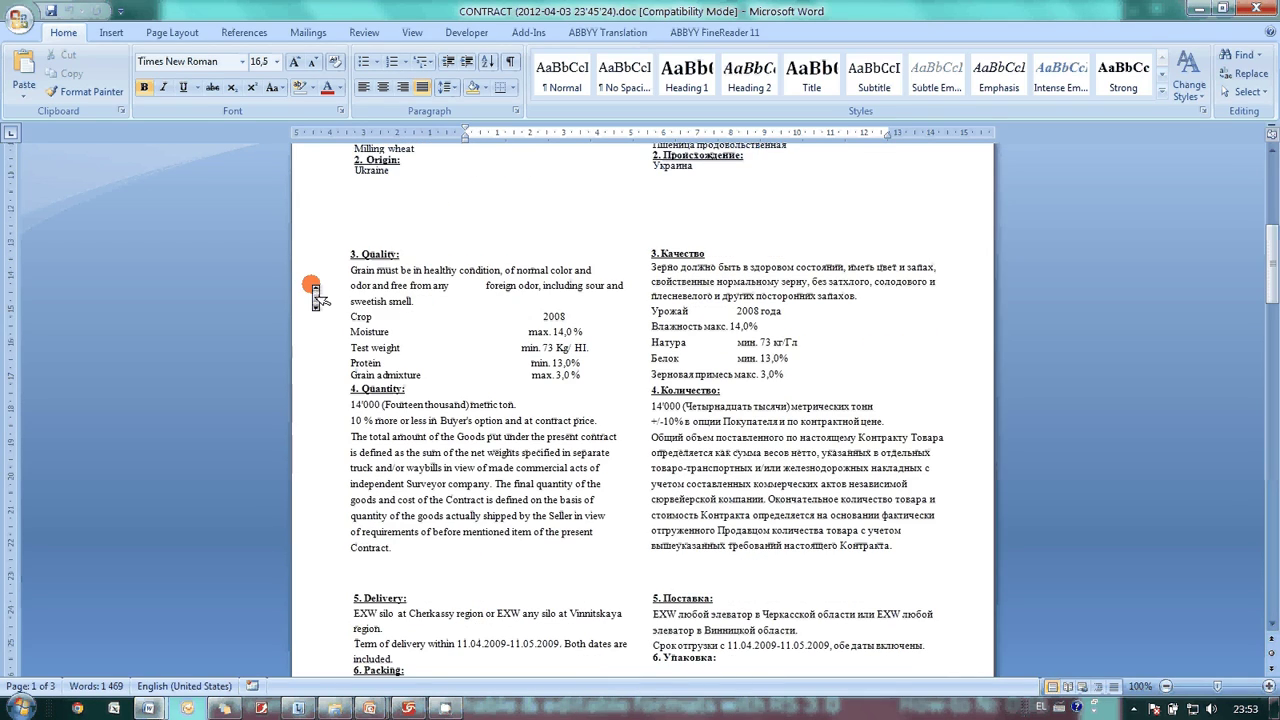
pyautogui.scroll(-2, 315, 290)
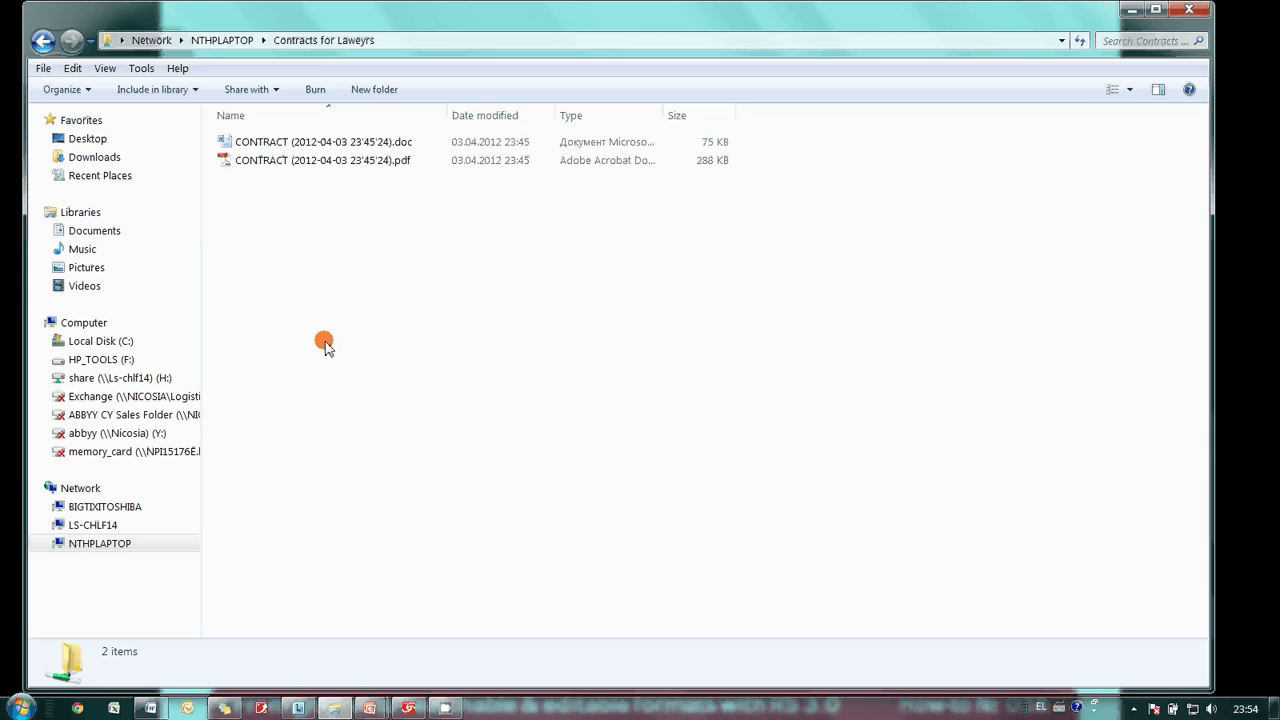
# Open the contract PDF from the MANAGERS ARCHIVE folder in the share of network computer LS-CHLF14
pyautogui.click(100, 527)
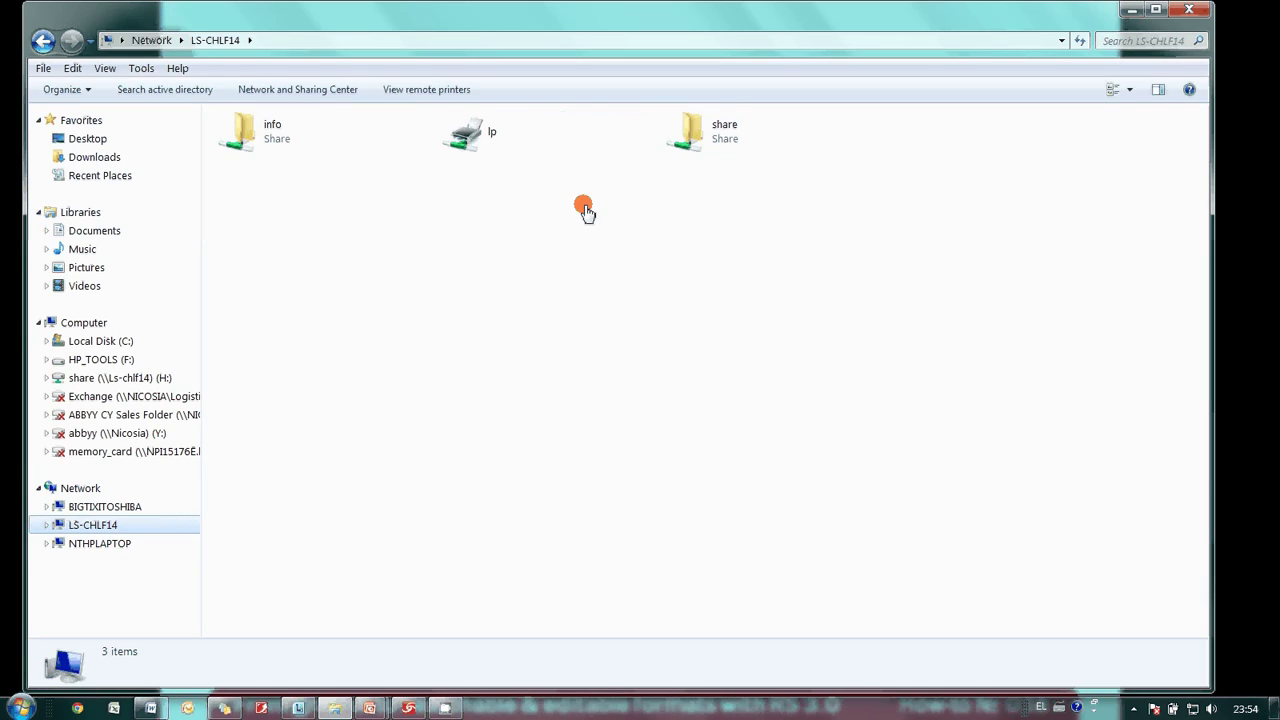
pyautogui.doubleClick(745, 132)
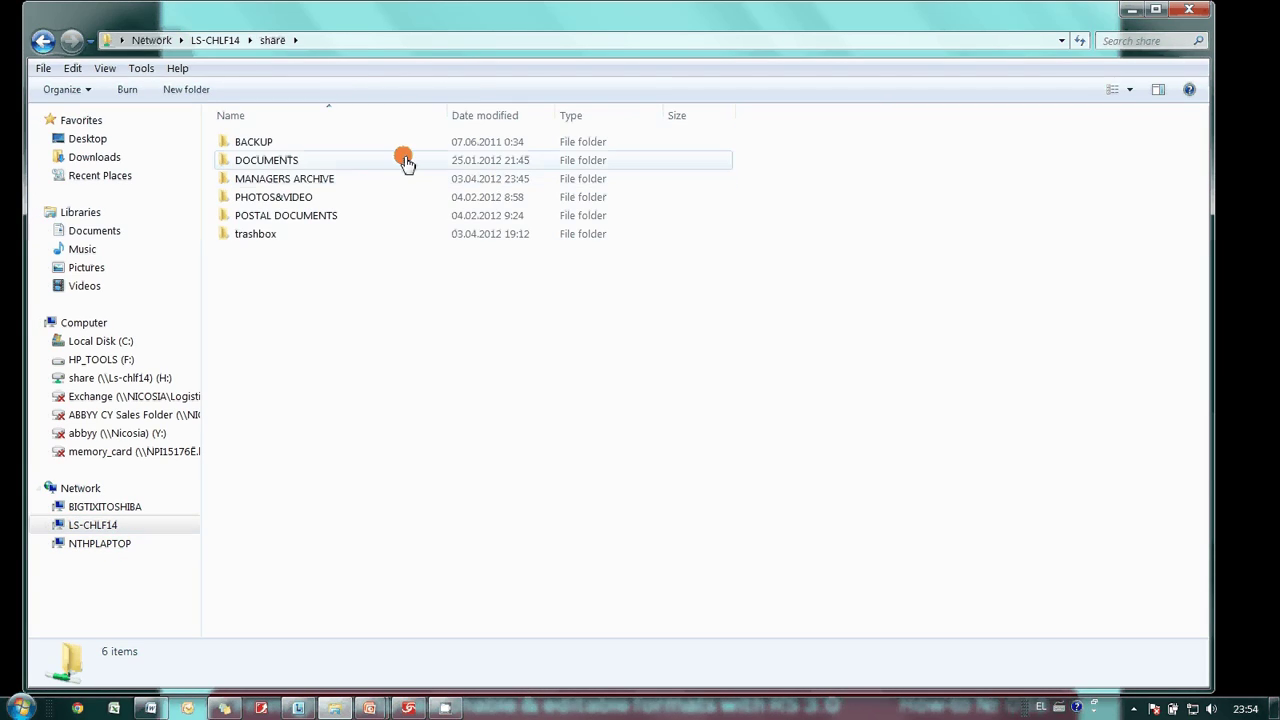
pyautogui.doubleClick(357, 176)
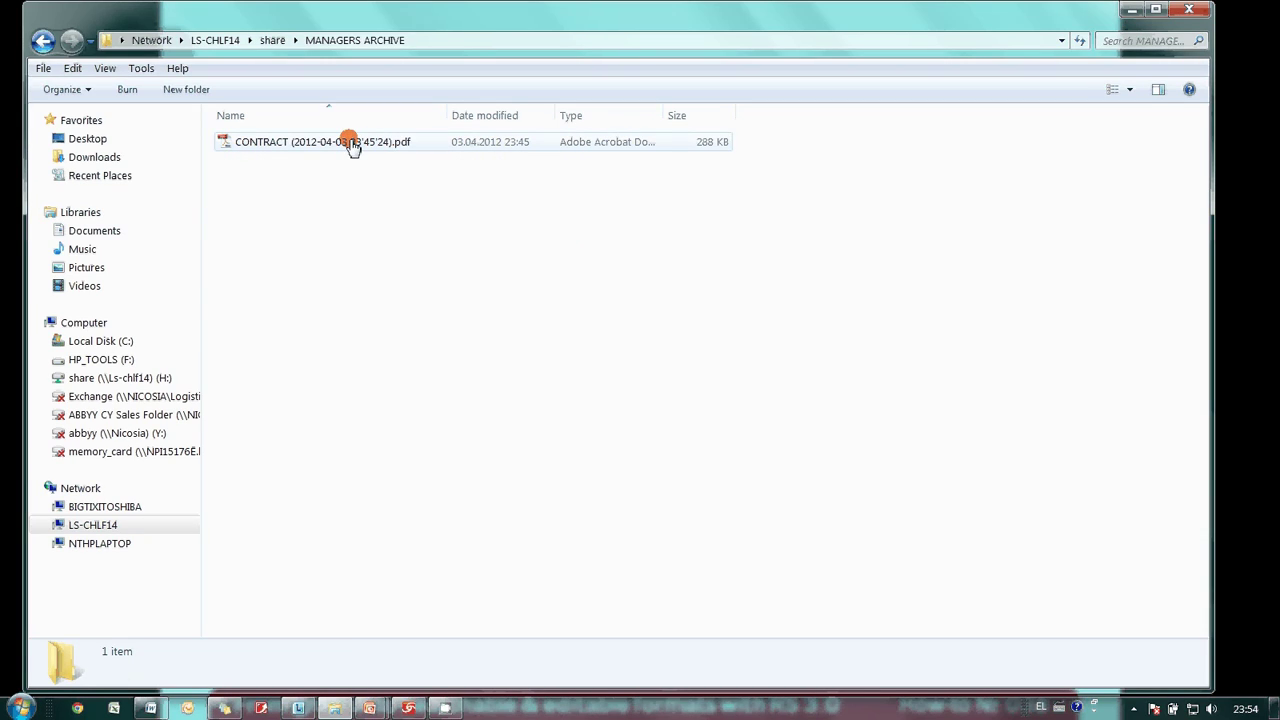
pyautogui.click(353, 146)
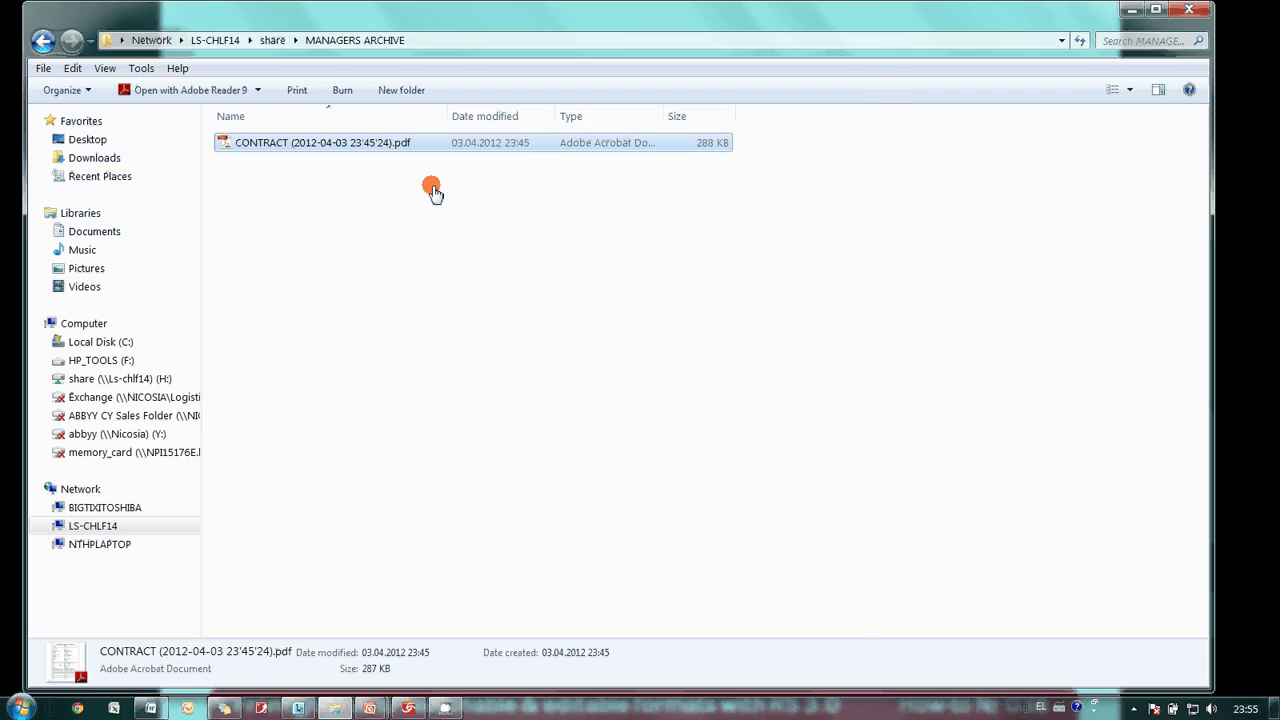
pyautogui.press('Return')
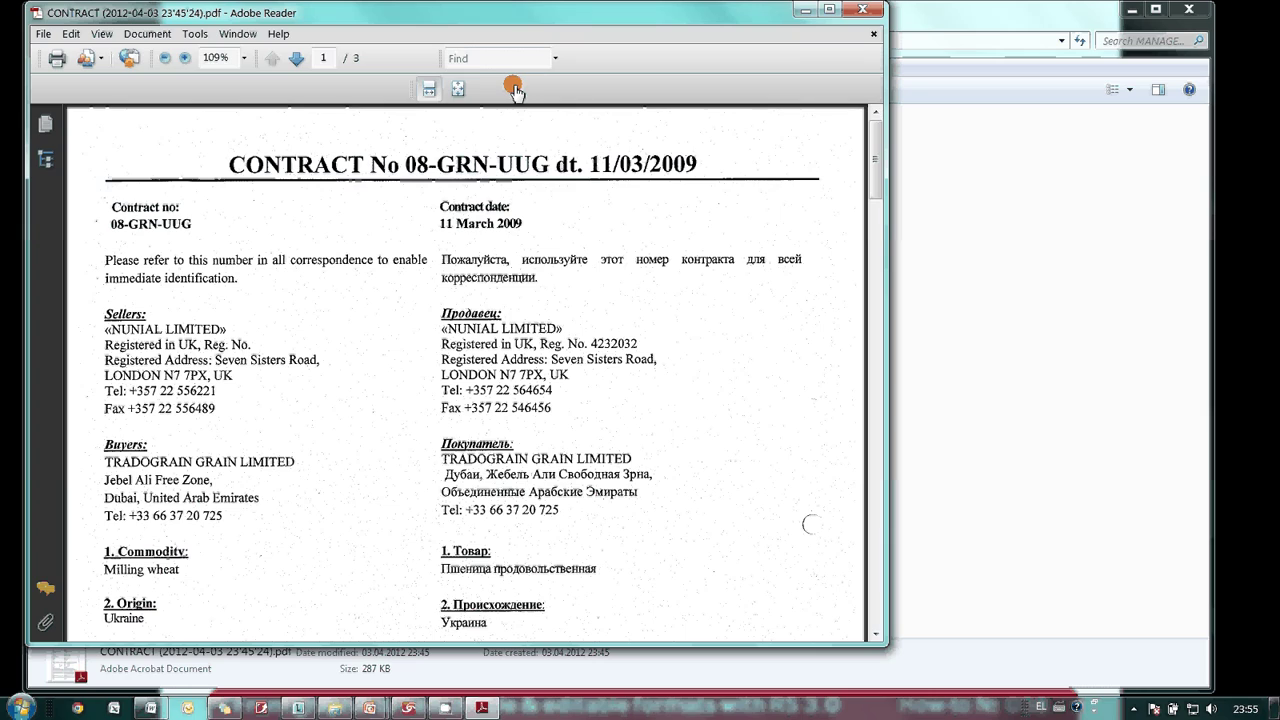
# Change the input language to Russian and search the contract PDF for "Цена"
pyautogui.click(480, 58)
pyautogui.hotkey('alt', 'shift')
pyautogui.write('Ц')
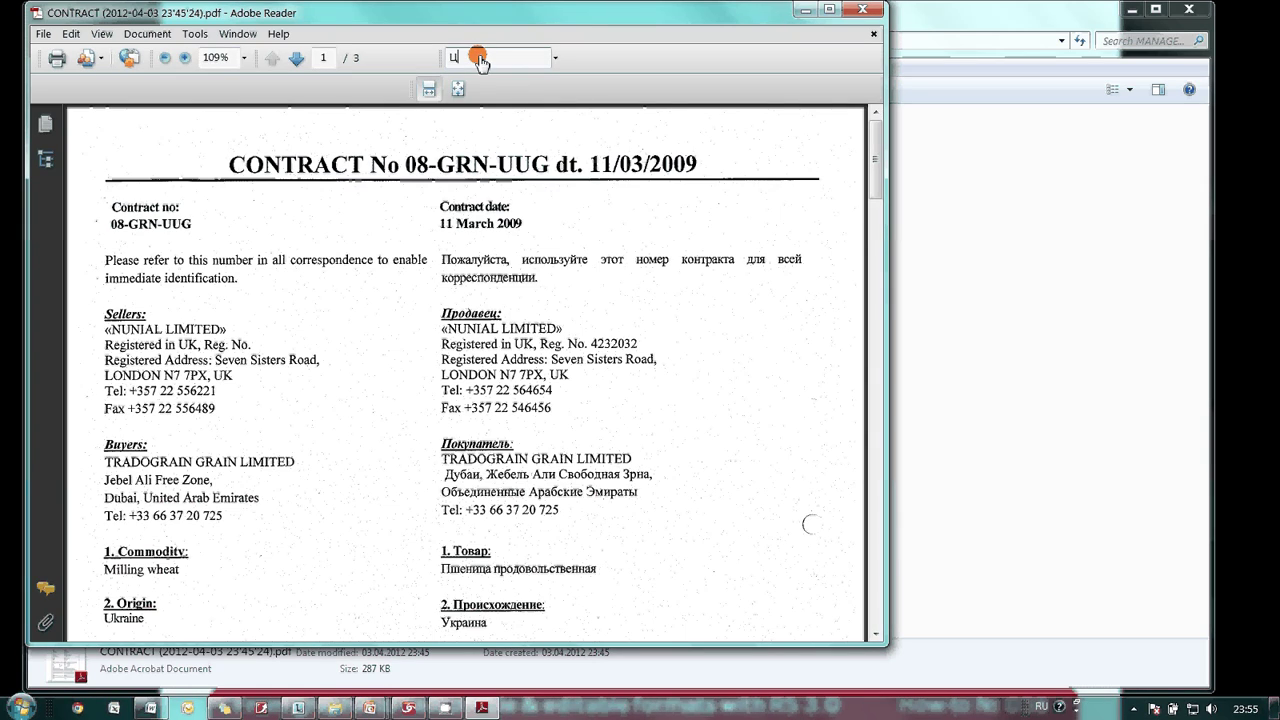
pyautogui.write('ена')
pyautogui.press('Return')
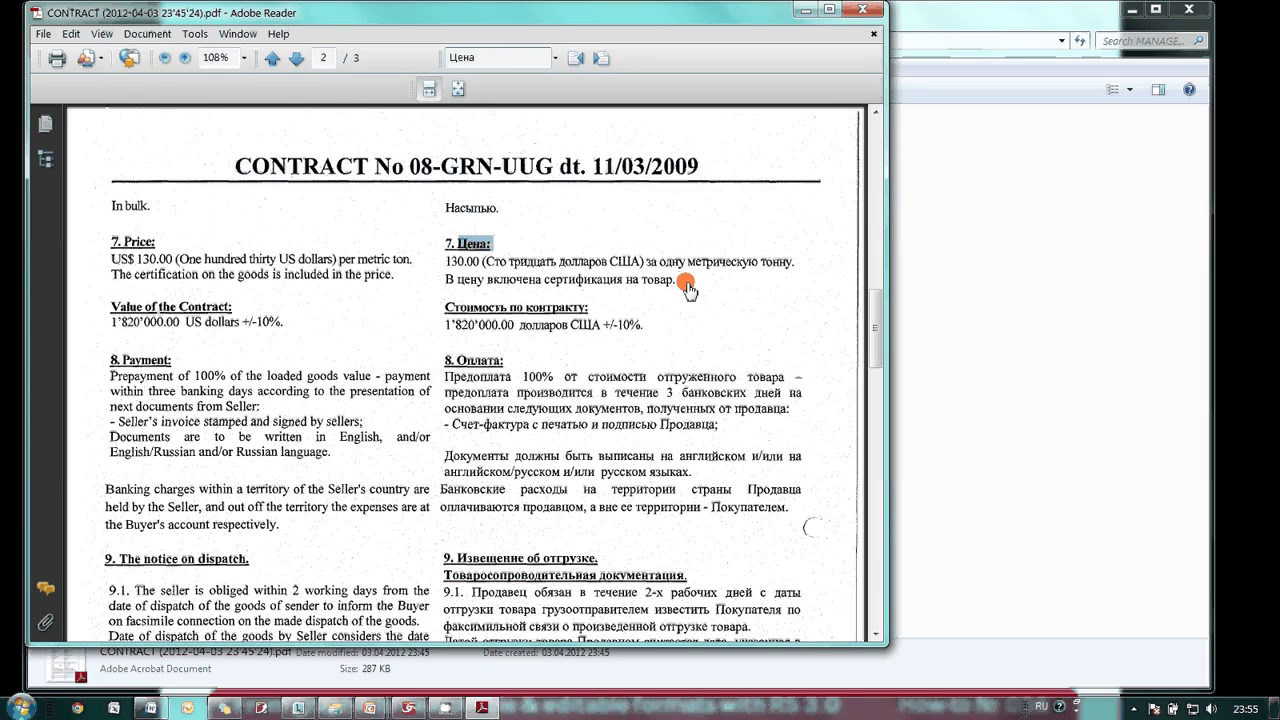
# Copy the Russian "7. Цена" clause and paste it into a new Notepad document
pyautogui.moveTo(688, 288); pyautogui.dragTo(460, 247)
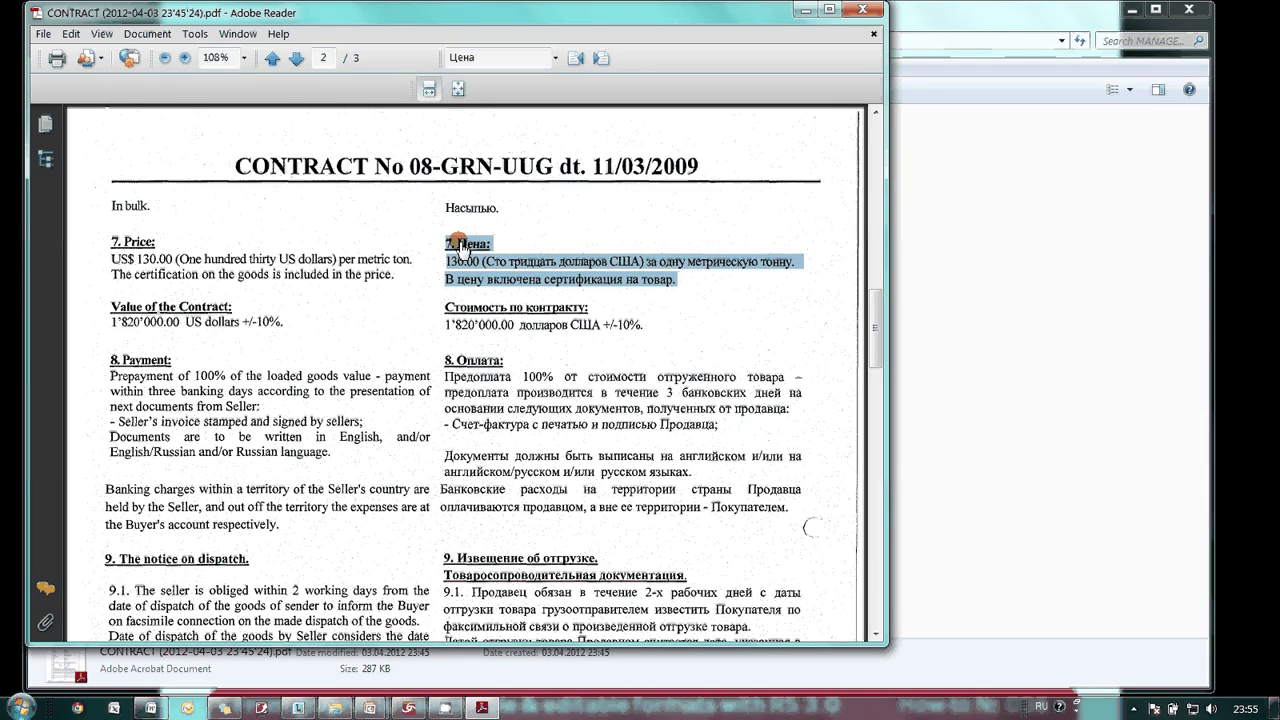
pyautogui.rightClick(458, 245)
pyautogui.click(488, 252)
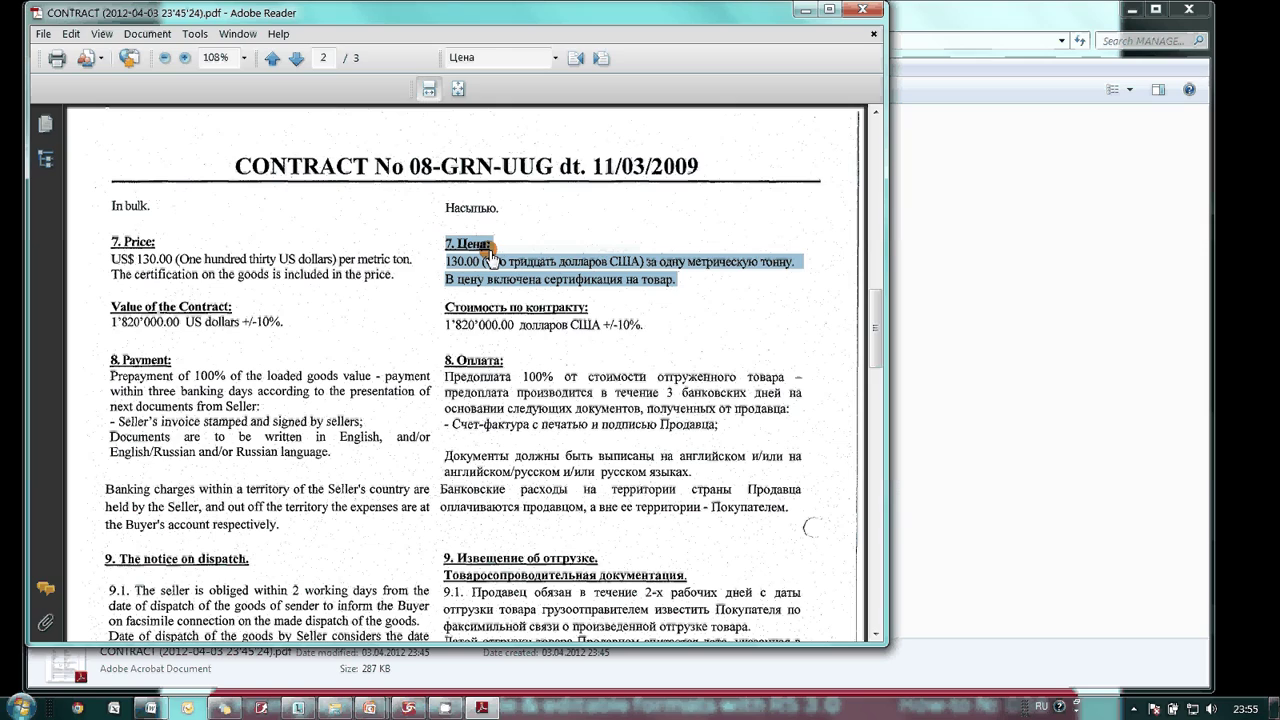
pyautogui.press('super')
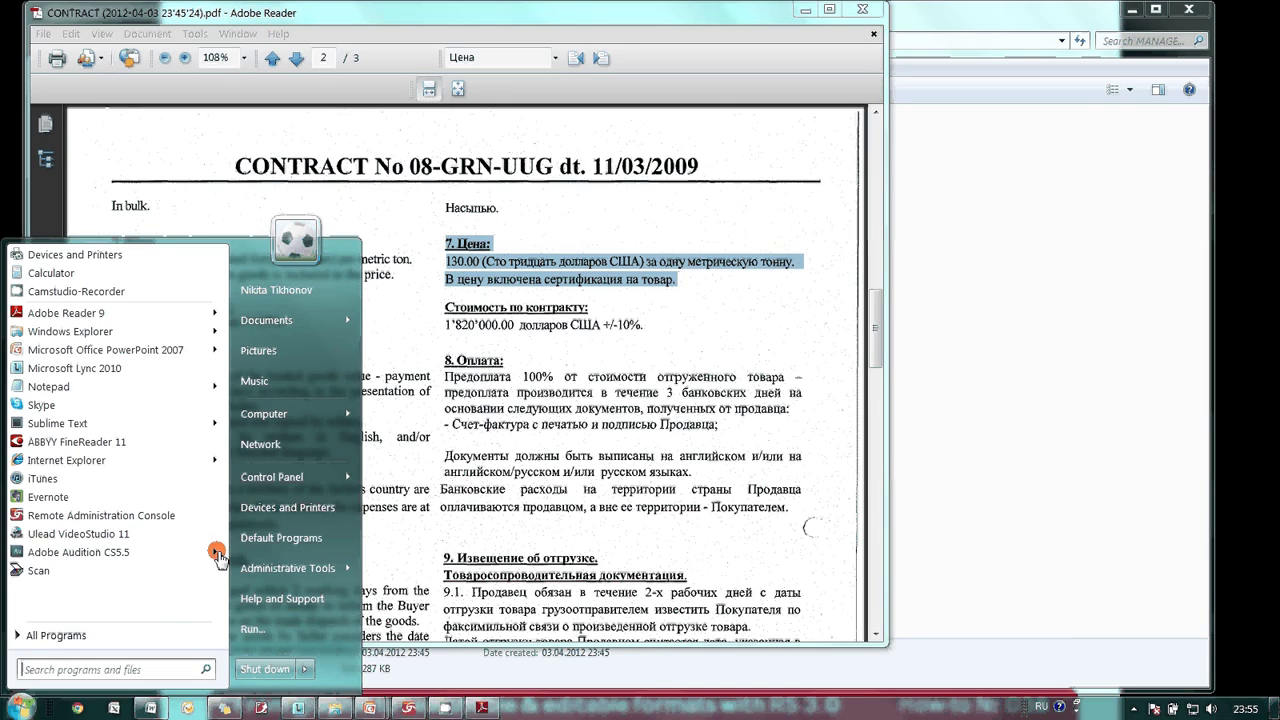
pyautogui.hotkey('alt', 'shift')
pyautogui.write('note')
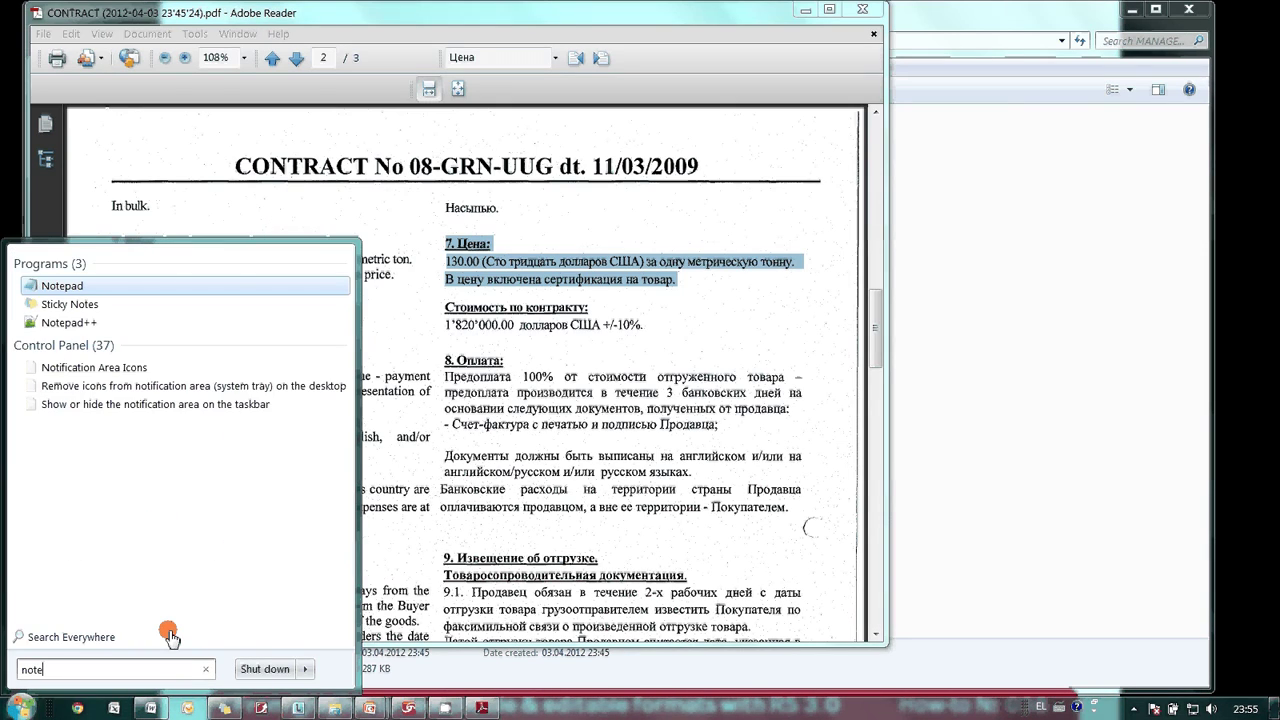
pyautogui.press('Return')
pyautogui.hotkey('ctrl', 'v')
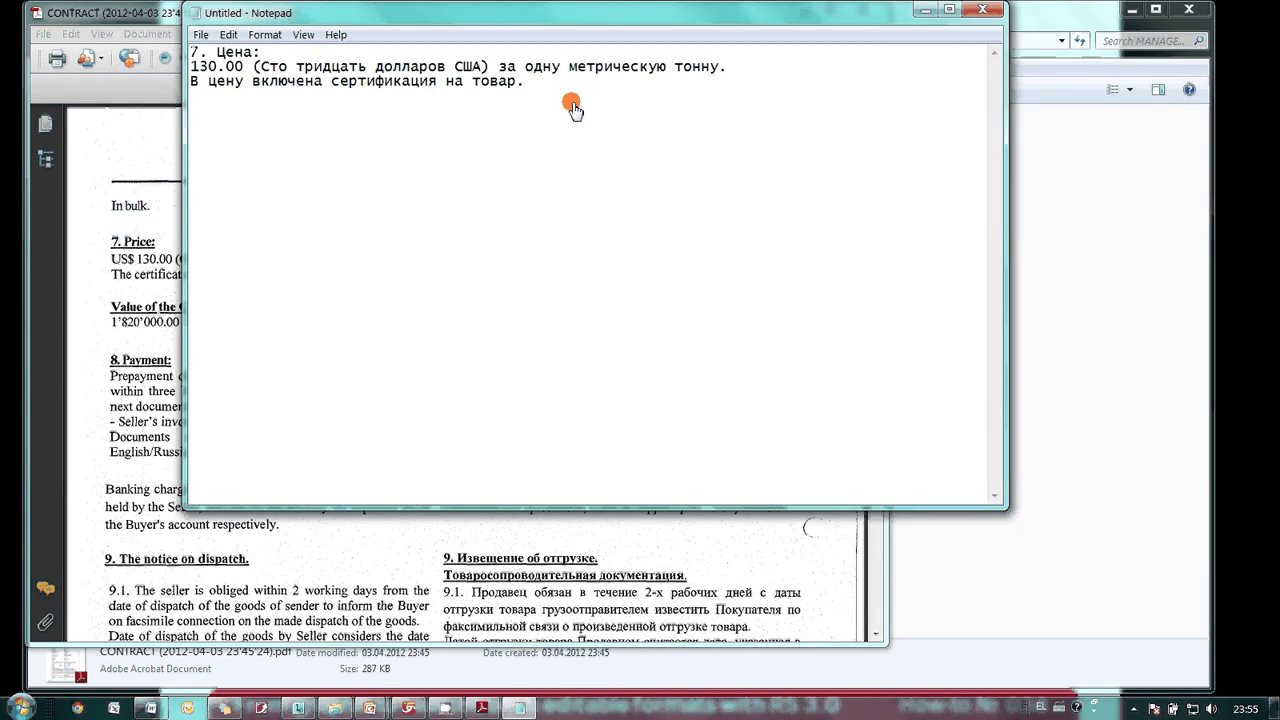
# Copy the English "7. Price" clause from the PDF and paste it below the Russian clause in Notepad
pyautogui.click(150, 188)
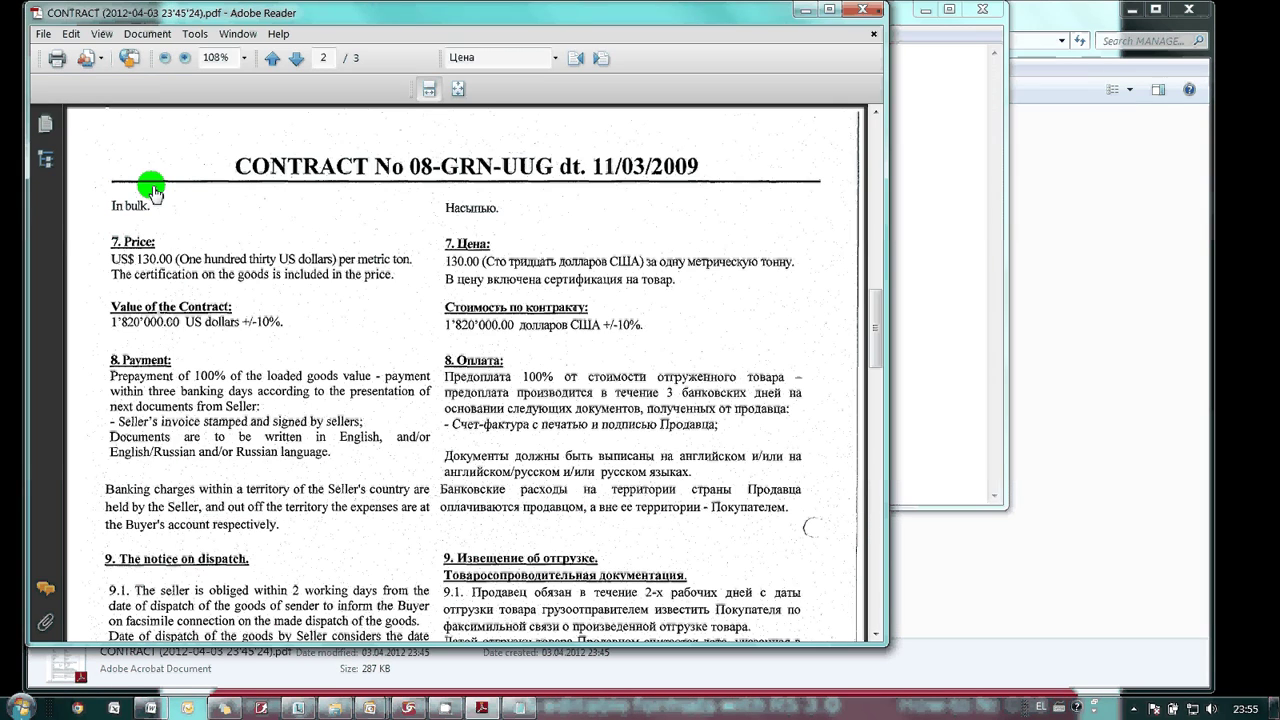
pyautogui.moveTo(397, 283); pyautogui.dragTo(38, 238)
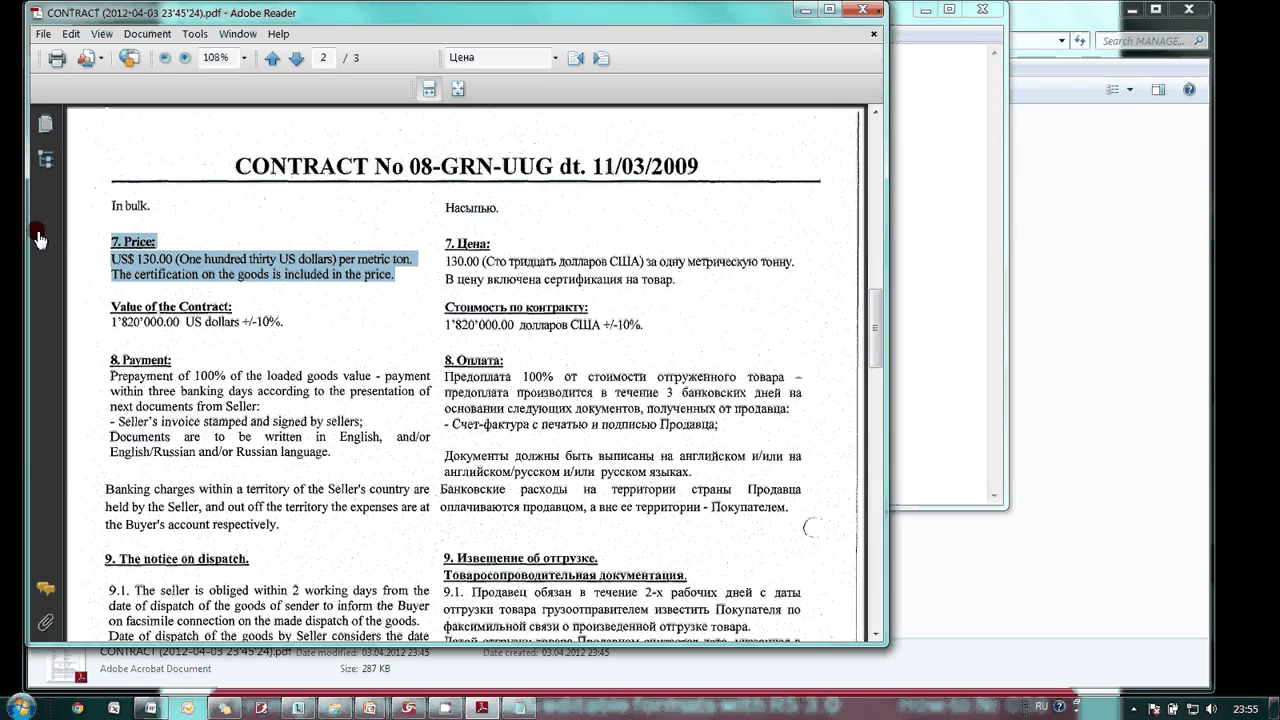
pyautogui.hotkey('alt', 'Tab')
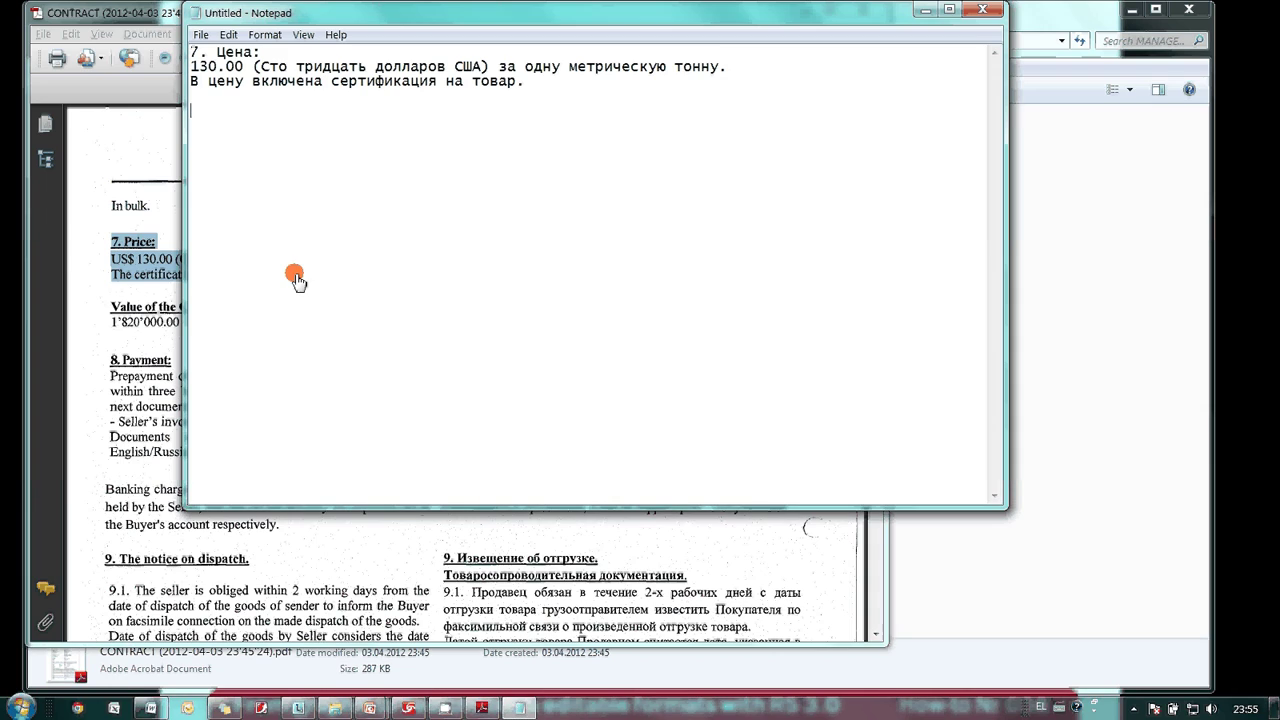
pyautogui.hotkey('ctrl', 'v')
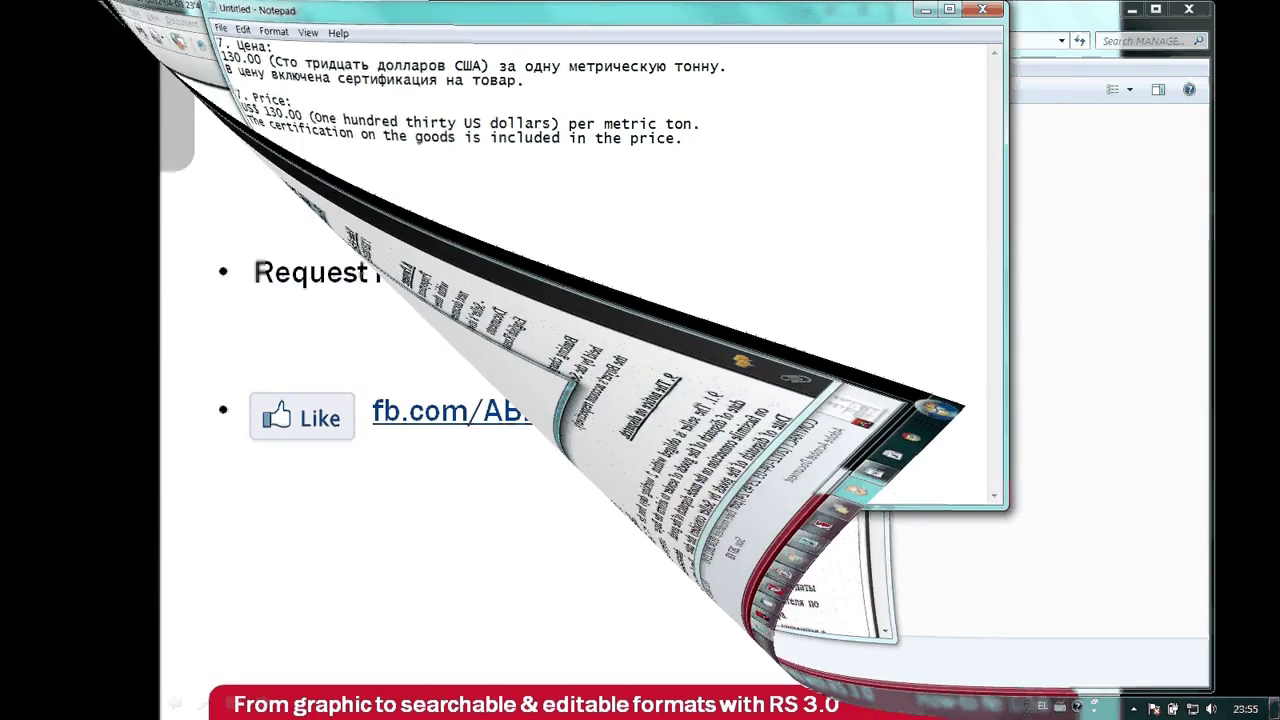